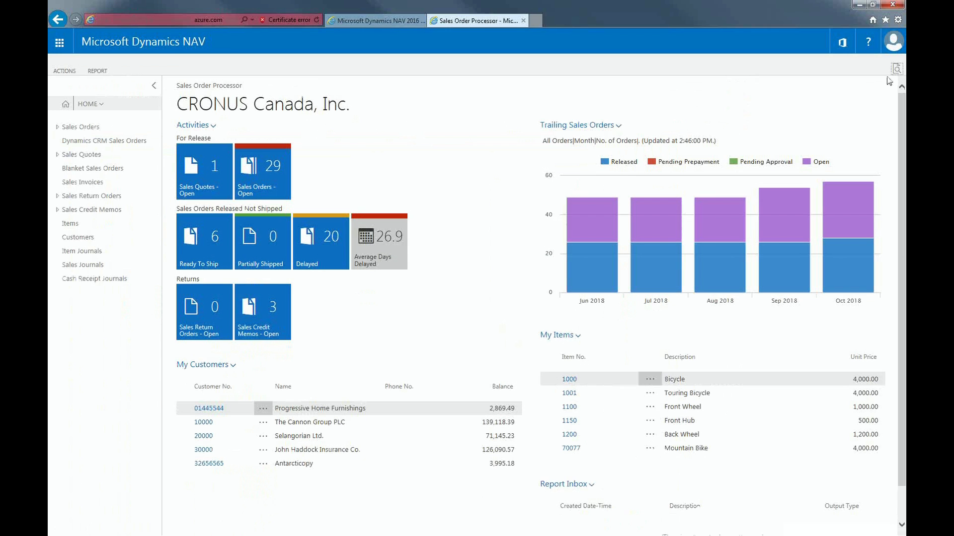
Open the Search for Page or Report dialog from the Sales Order Processor home page with Ctrl+F3
key(ctrl+F3)
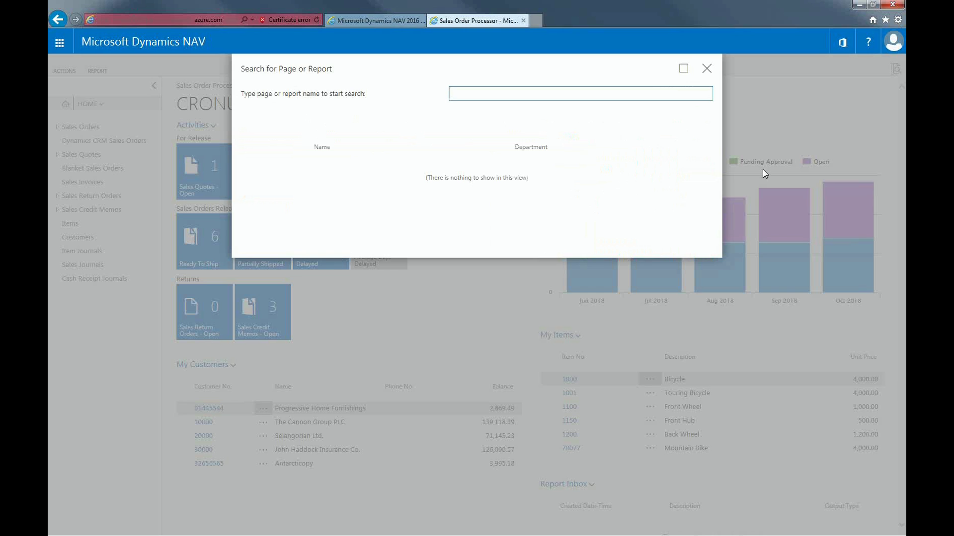
Search for 'Purchase Orders', filter the list to 106038, and open that order
text(Purchase Orders)
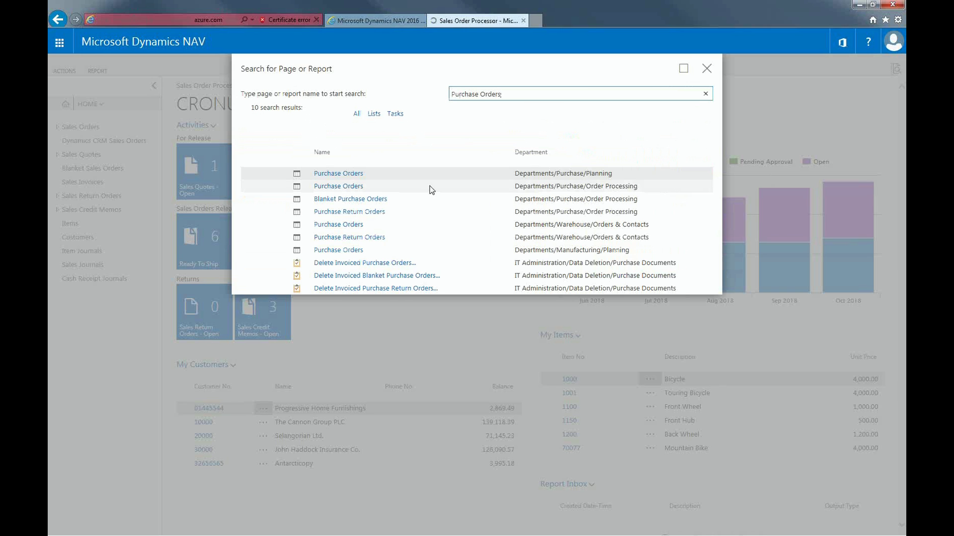
click(372, 176)
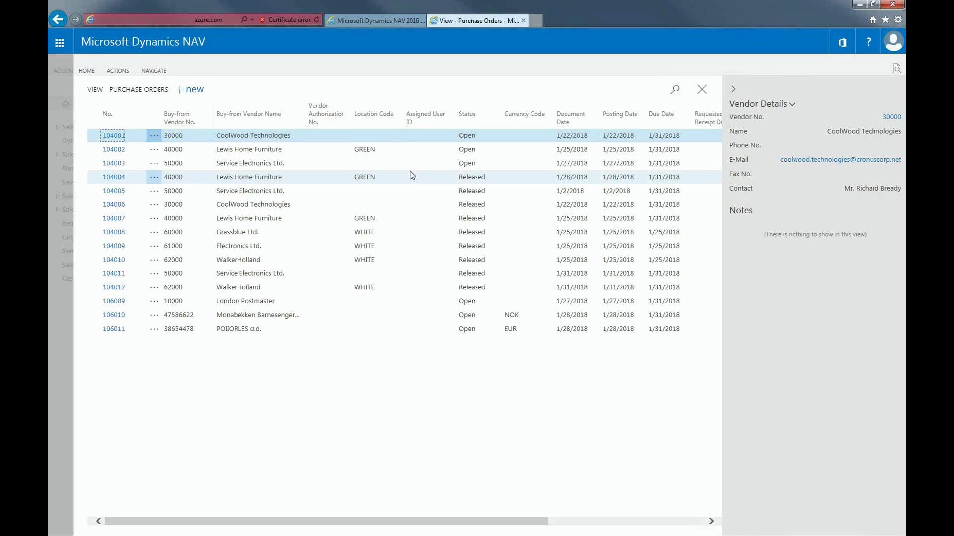
click(674, 91)
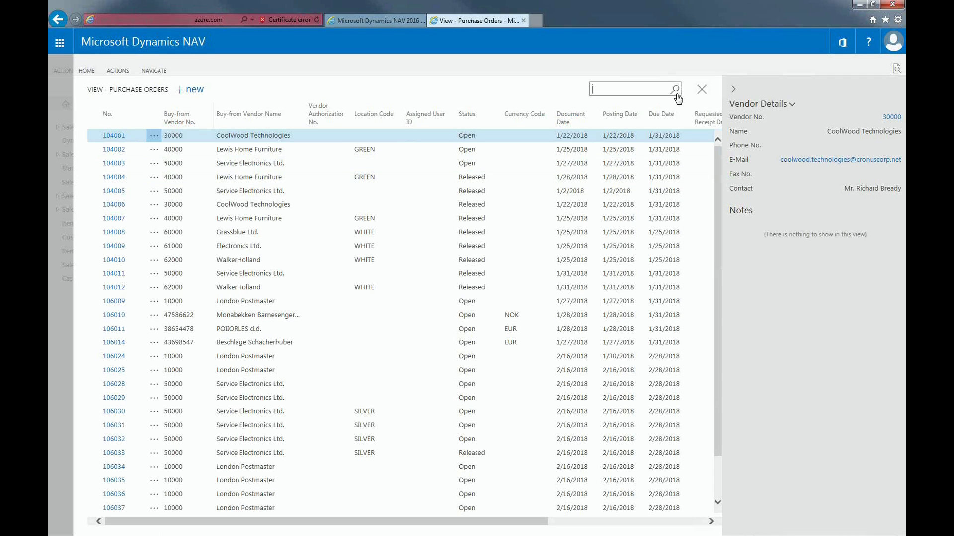
text(1060)
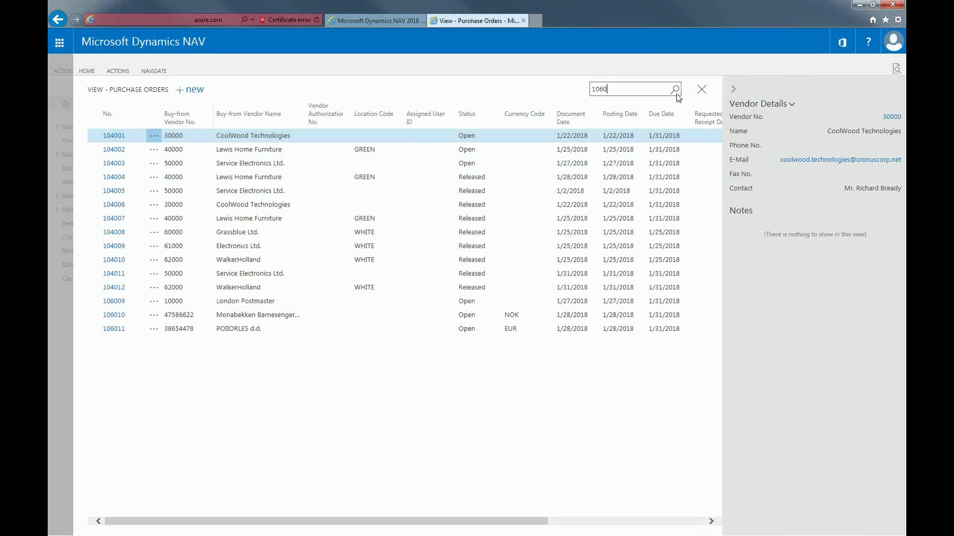
text(38)
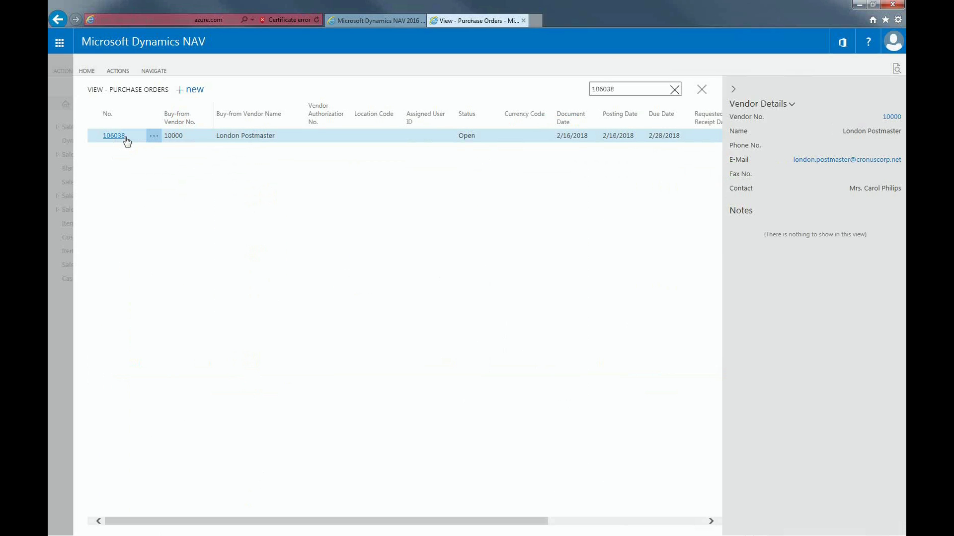
click(124, 139)
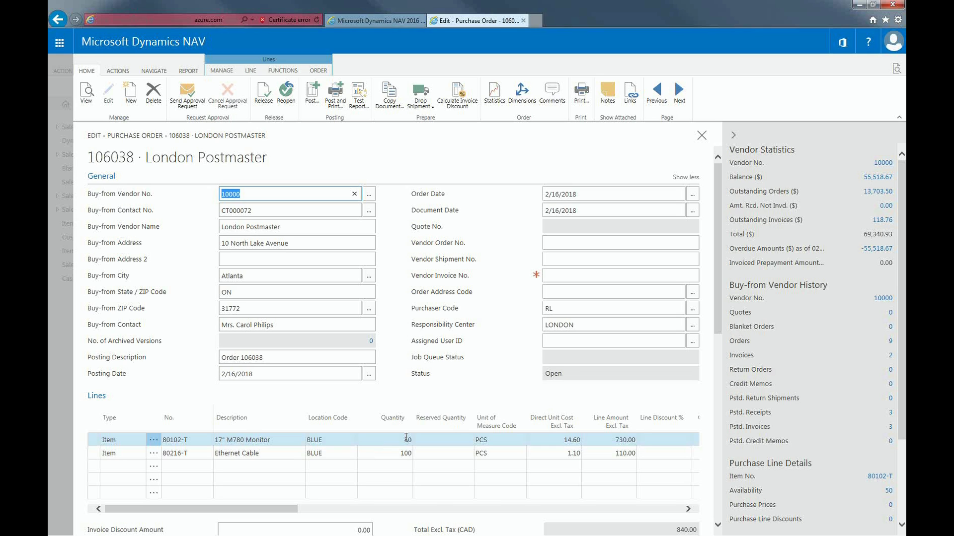
click(312, 99)
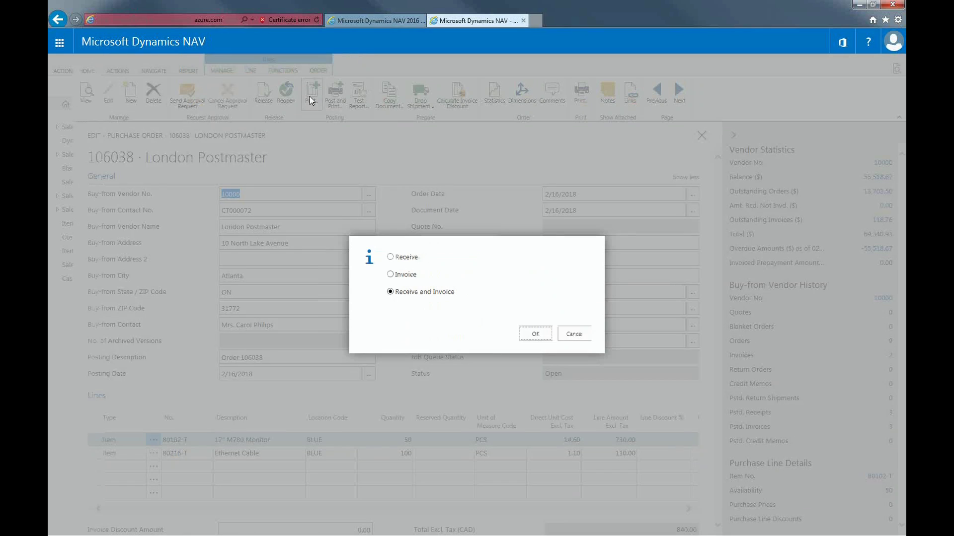
click(391, 258)
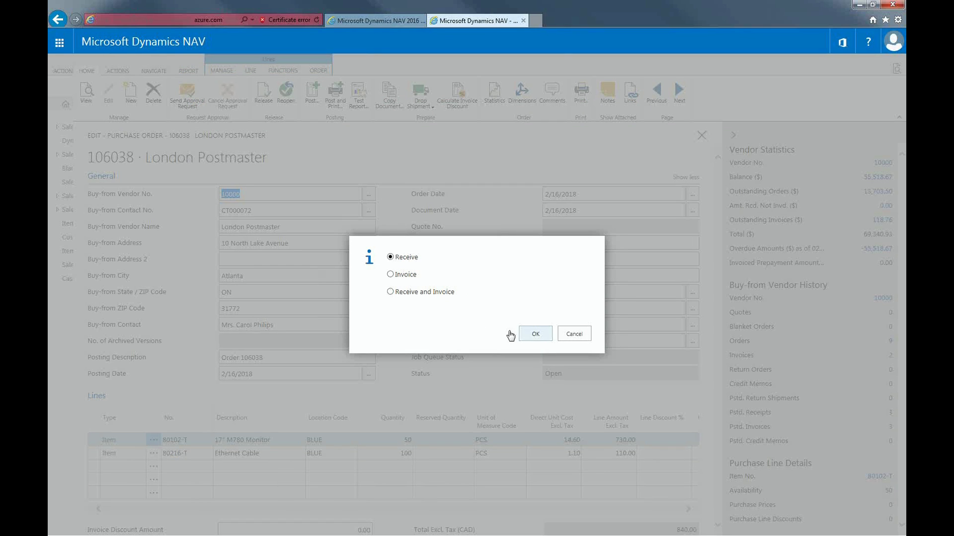
click(537, 335)
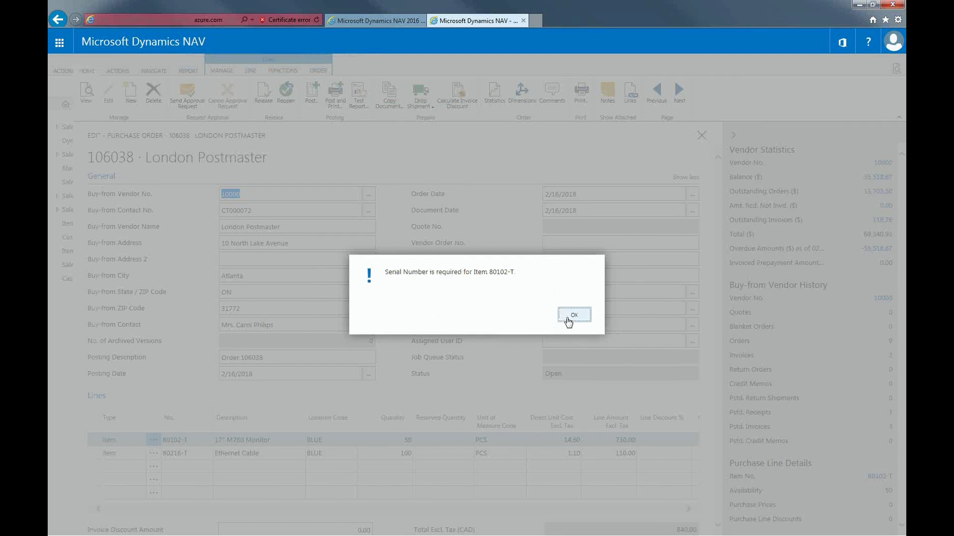
click(569, 320)
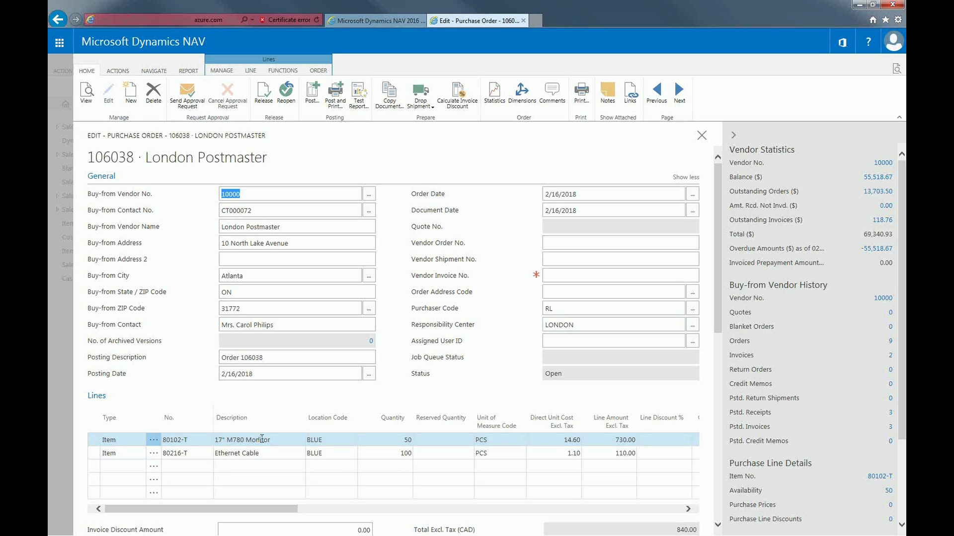
click(254, 73)
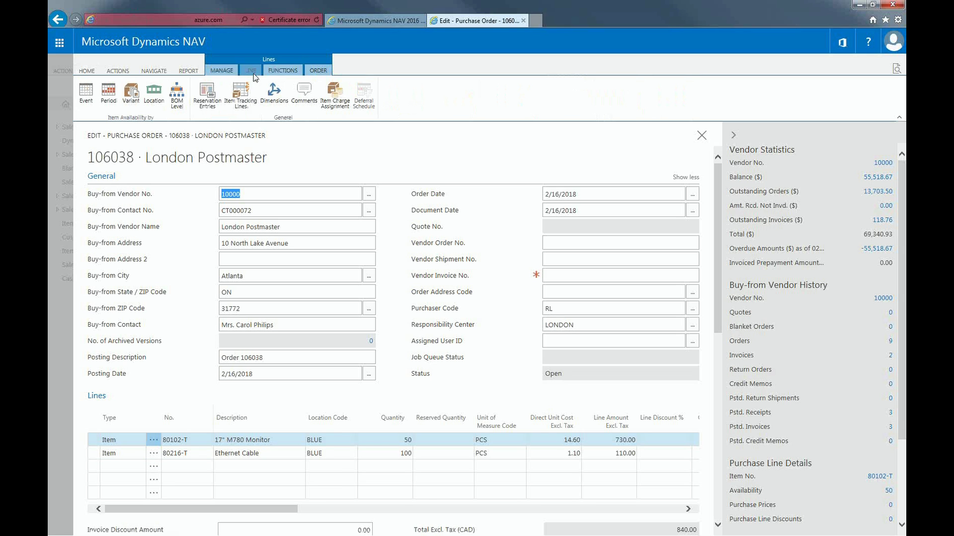
Open Item Tracking Lines for the 80102-T 17" M780 Monitor line and show its actions
click(240, 106)
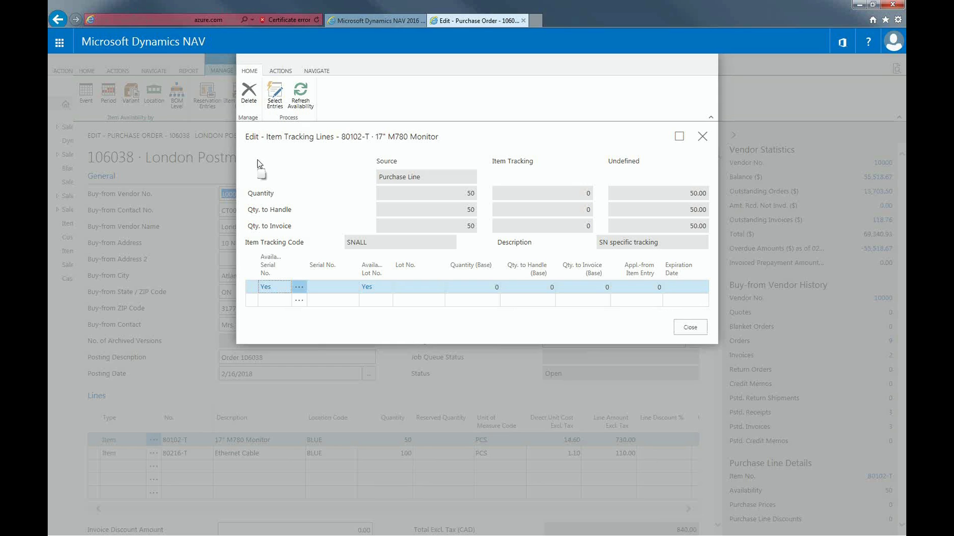
click(281, 70)
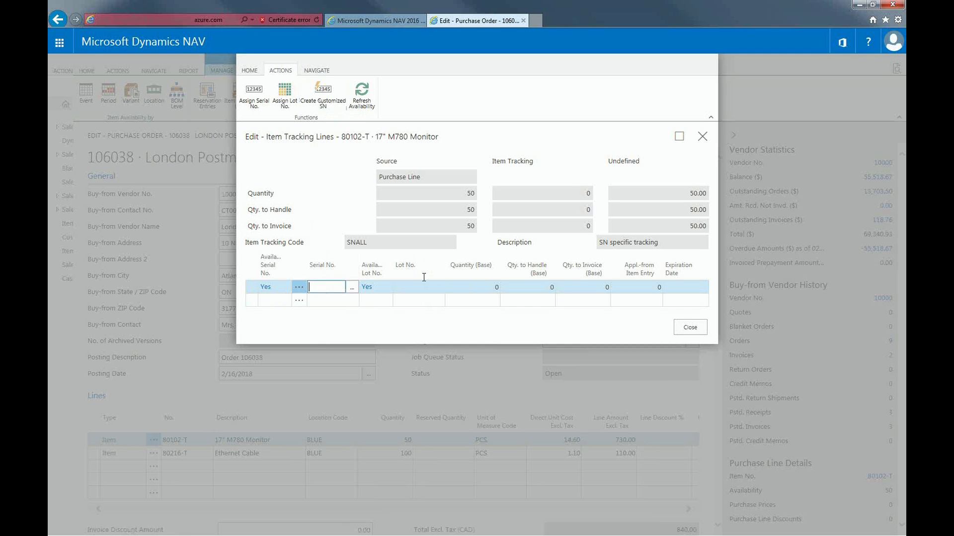
key(Tab)
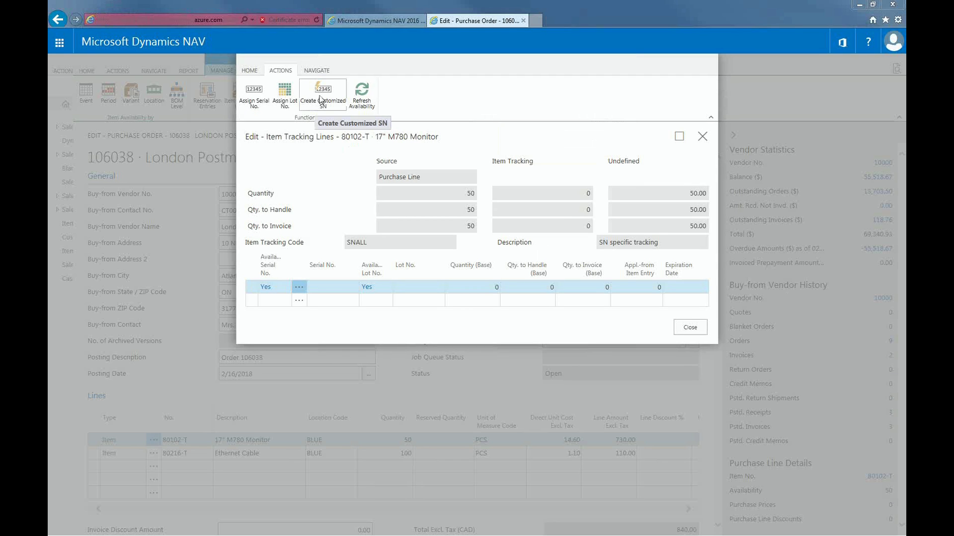
Create 50 customized serial numbers starting at SN-VENDOR0001 with increment 1
click(320, 99)
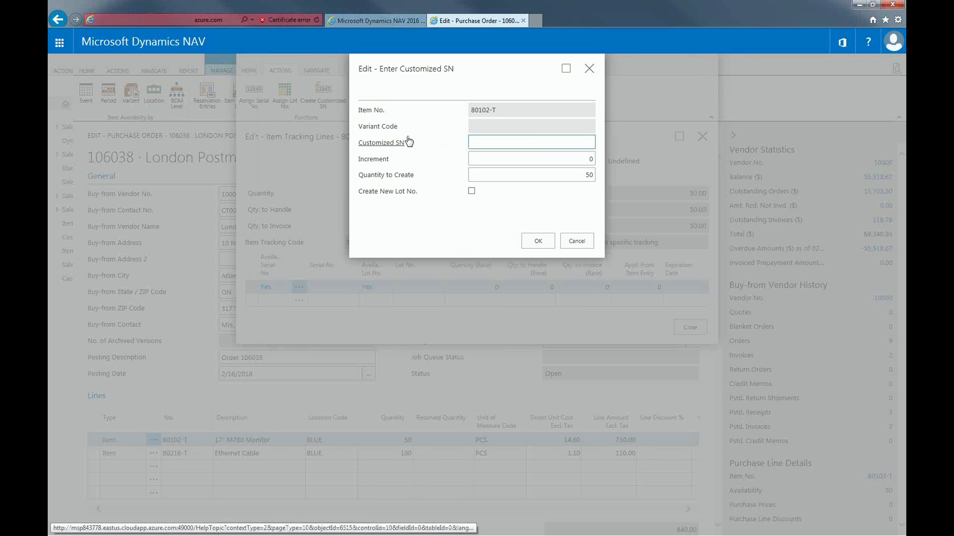
text(SN-Vendor0001)
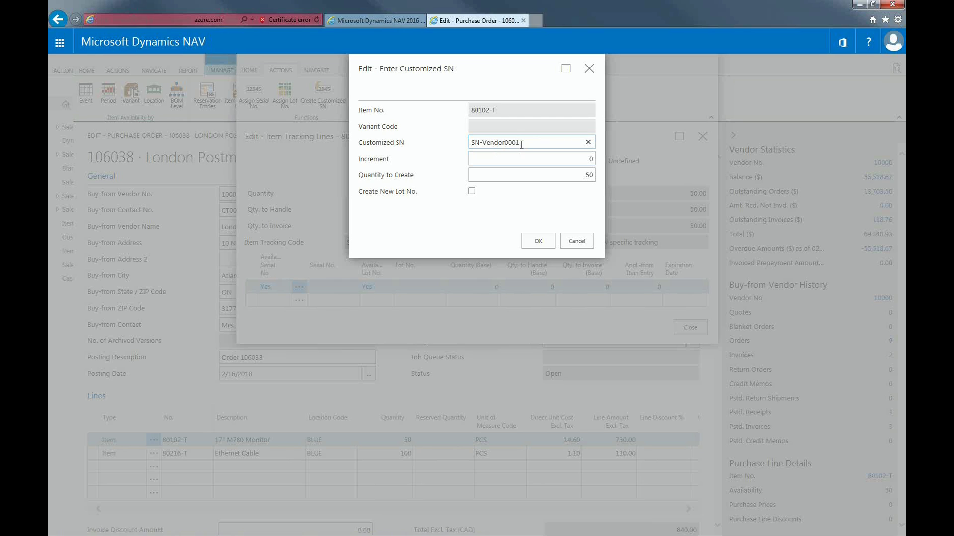
click(549, 159)
click(586, 158)
text(1)
click(575, 180)
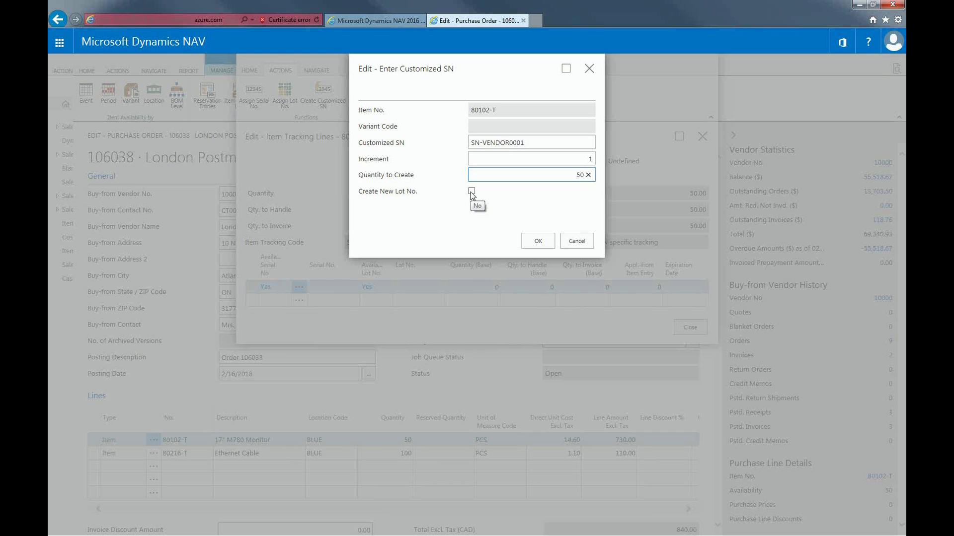
click(535, 241)
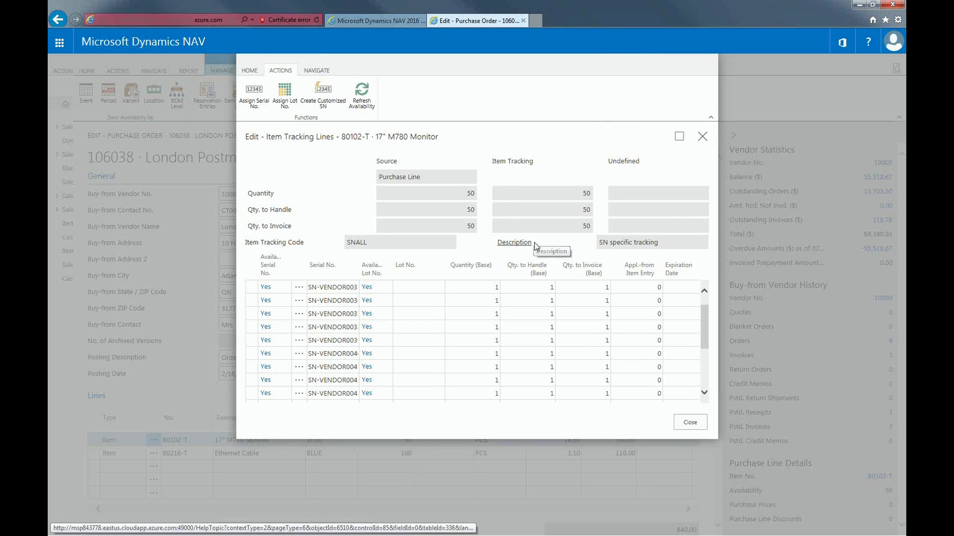
Close the monitor's tracking and open Item Tracking Lines for the 80216-T Ethernet Cable line
scroll(477, 338, down, 3)
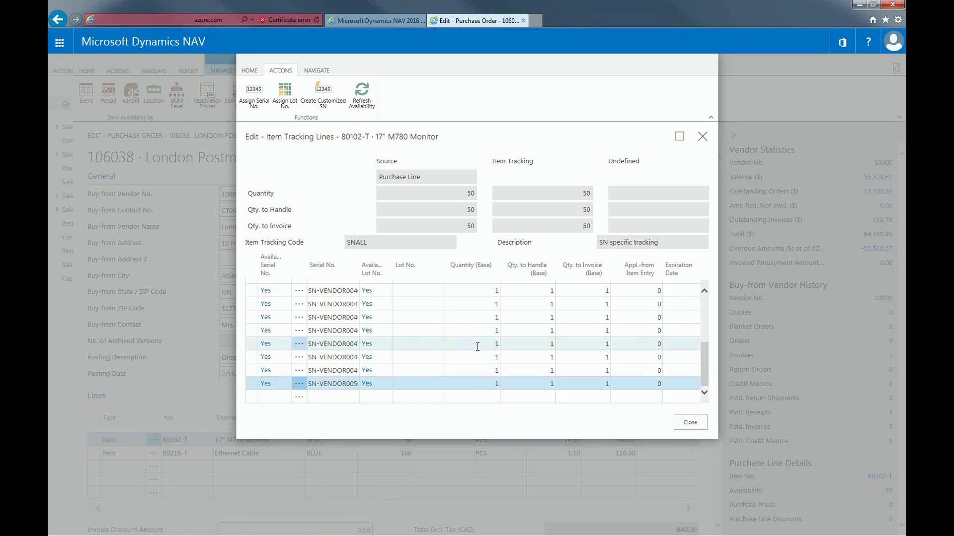
key(Escape)
click(277, 453)
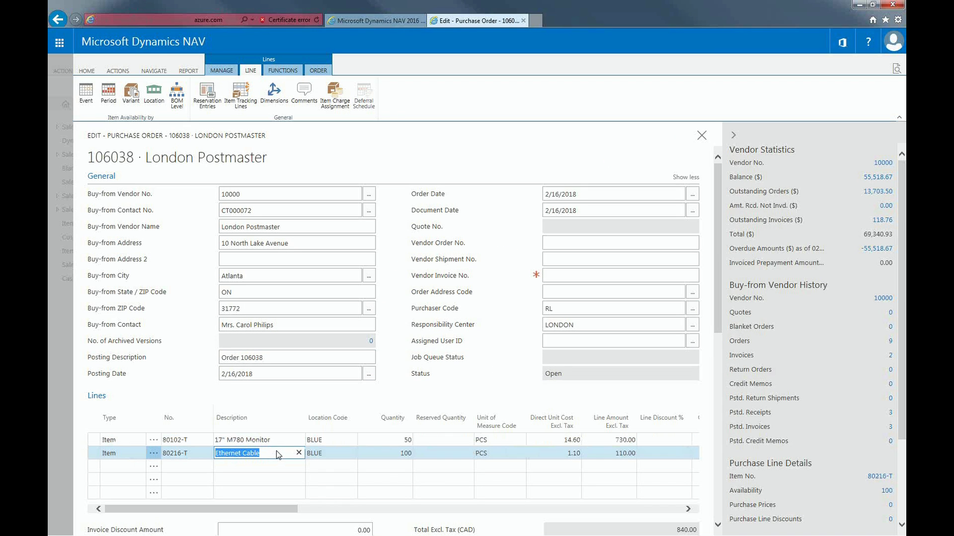
click(232, 103)
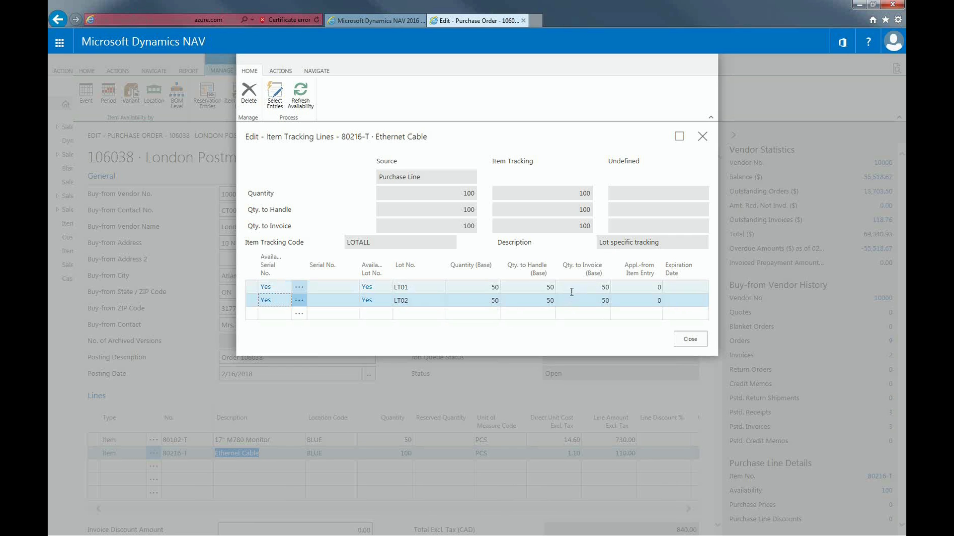
Close the cable tracking lines and post order 106038 as Receive only
click(690, 338)
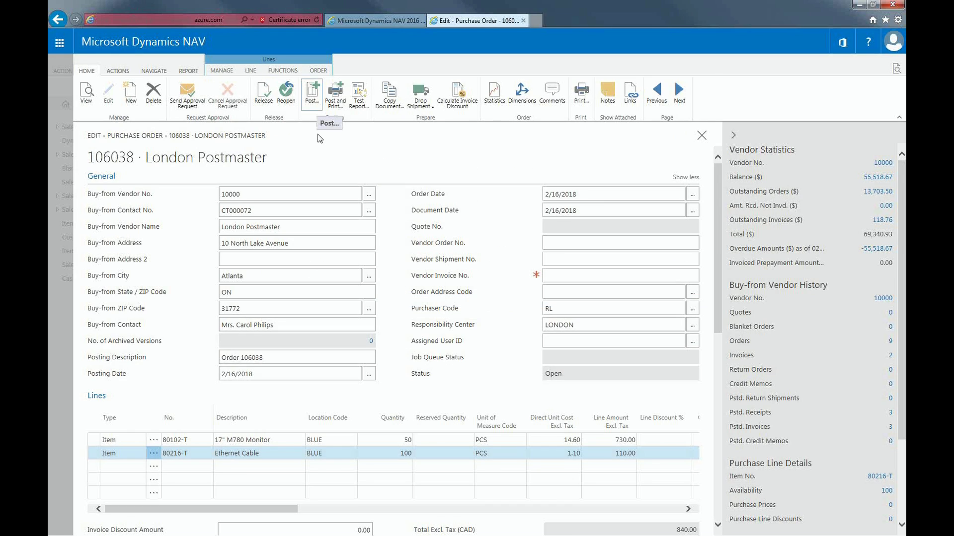
click(311, 92)
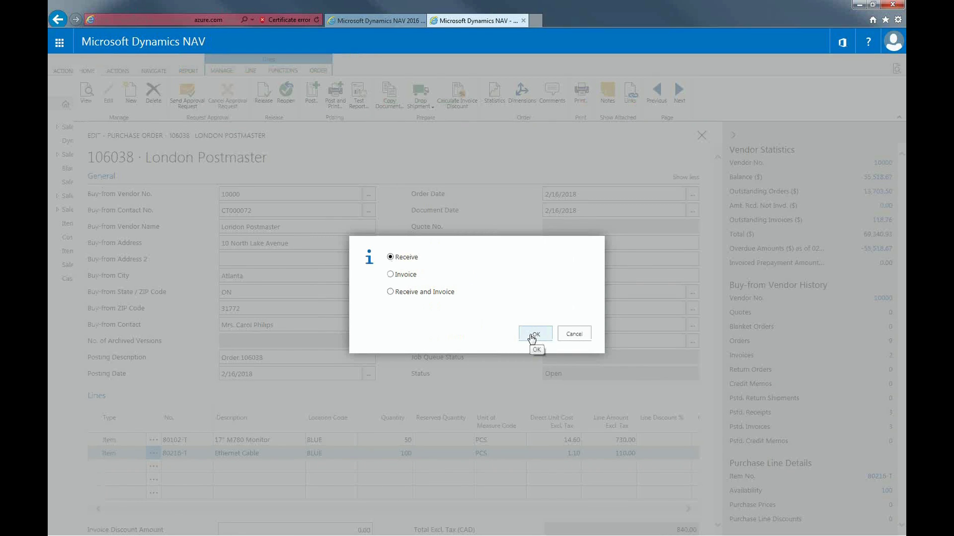
click(533, 335)
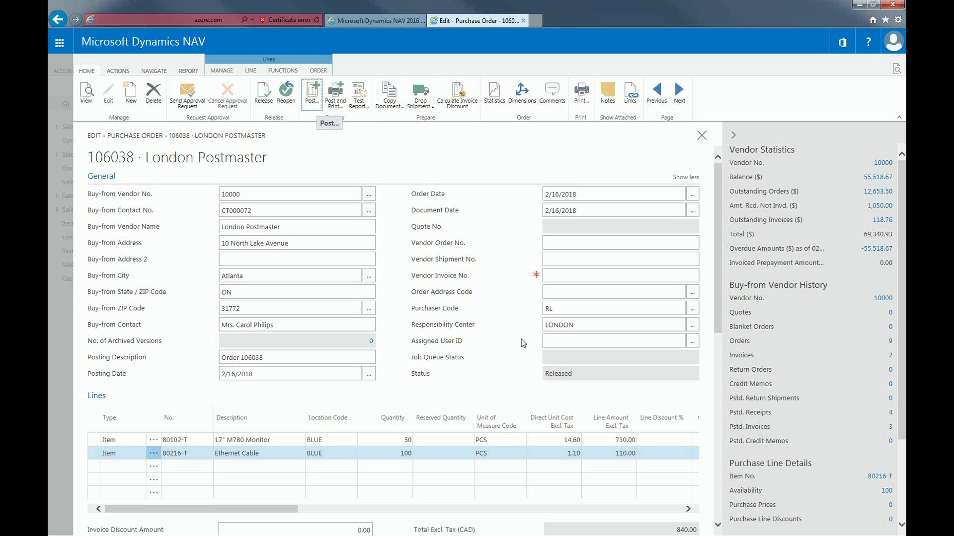
Navigate from posted receipt 107044 to its 52 item ledger entries and scroll through them
click(153, 71)
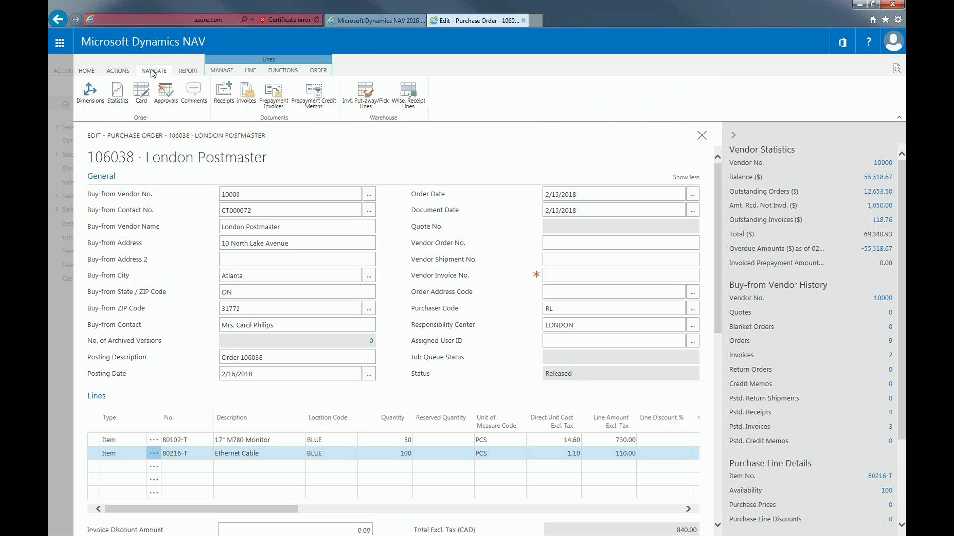
click(218, 101)
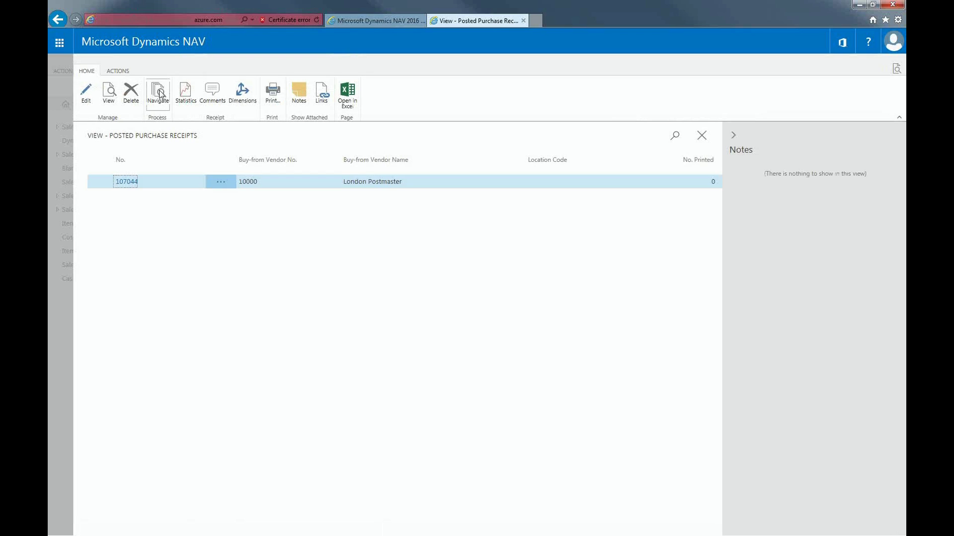
click(159, 95)
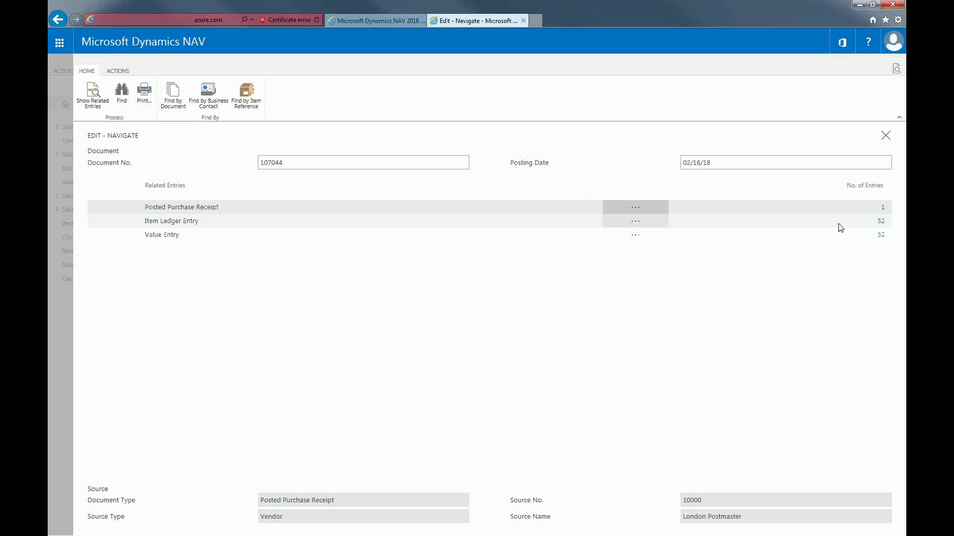
click(869, 222)
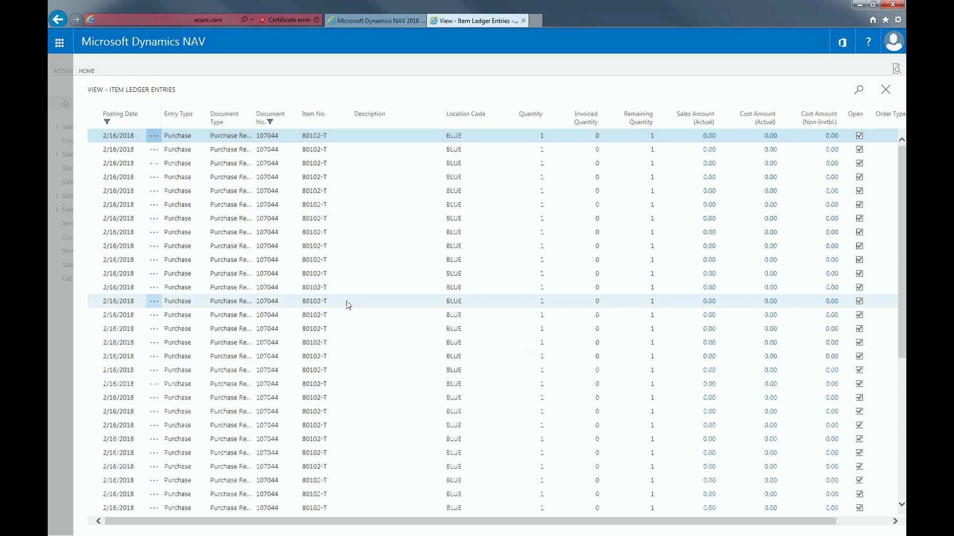
scroll(368, 279, down, 5)
scroll(379, 285, down, 2)
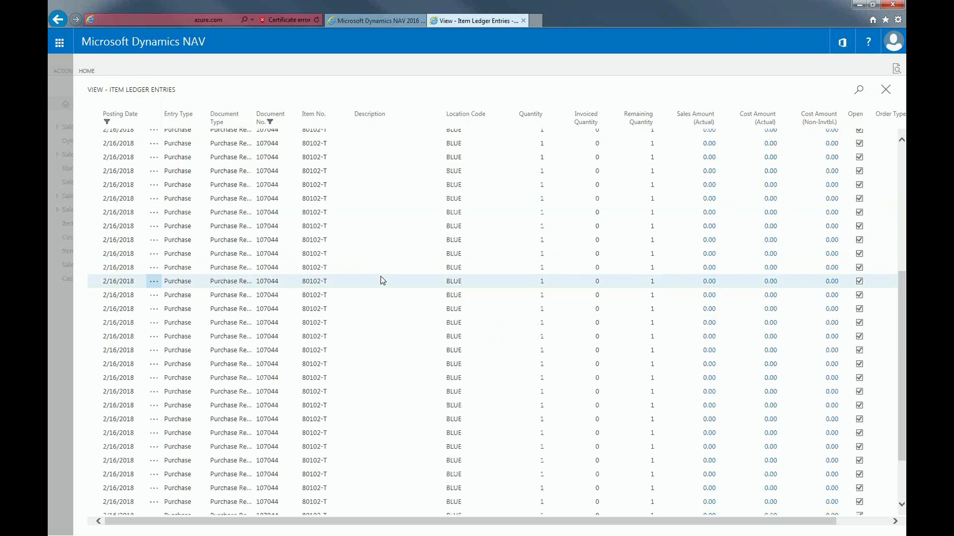
scroll(381, 276, down, 3)
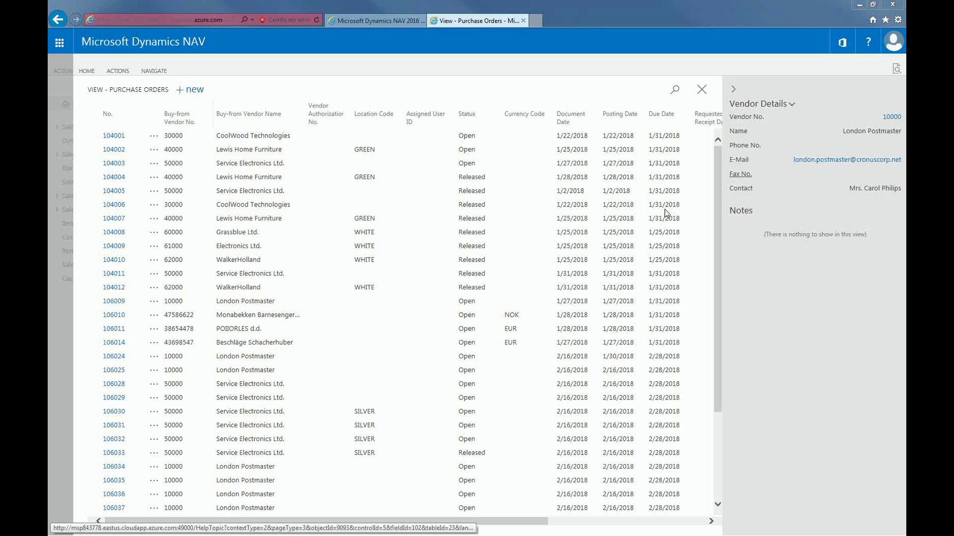
Filter the Purchase Orders list to 106041 and open that Bicycle Oil order
click(664, 208)
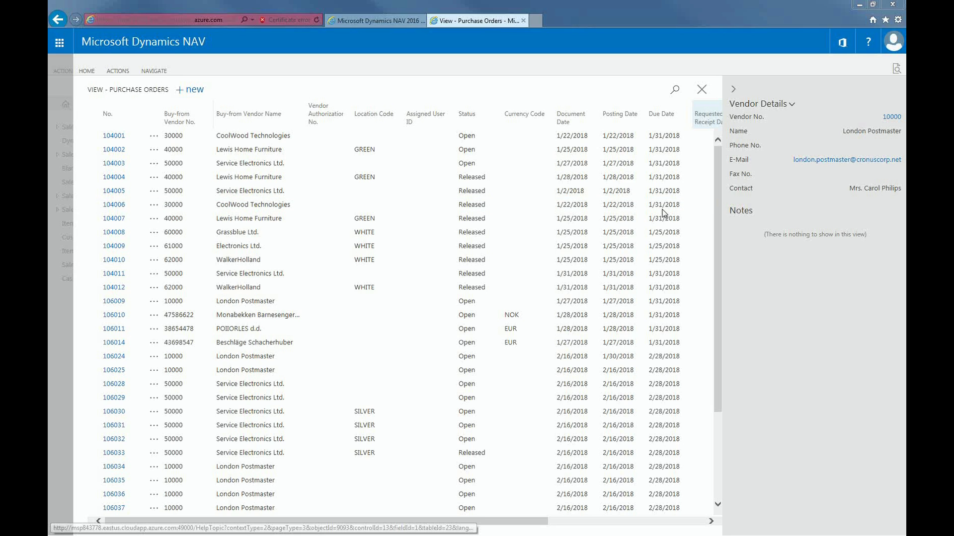
key(ctrl+F3)
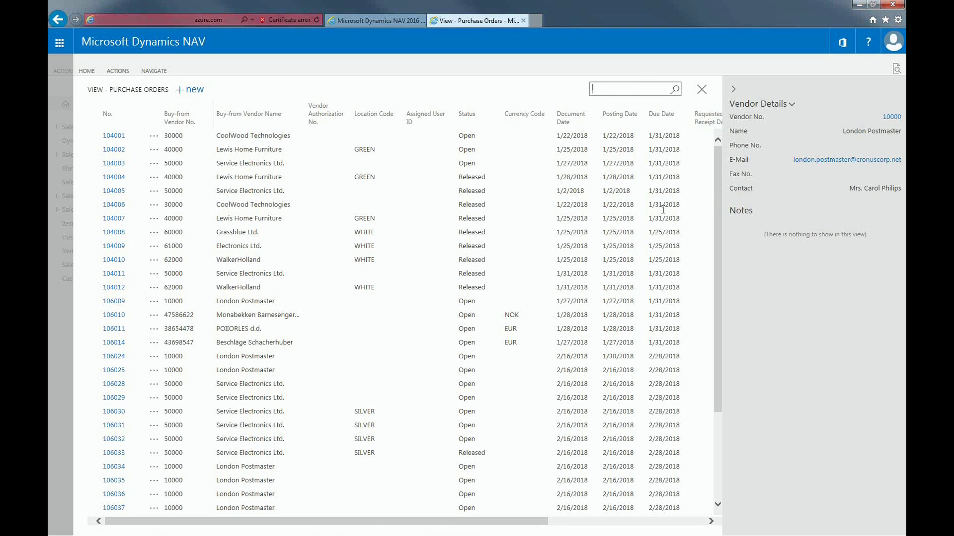
text(106041)
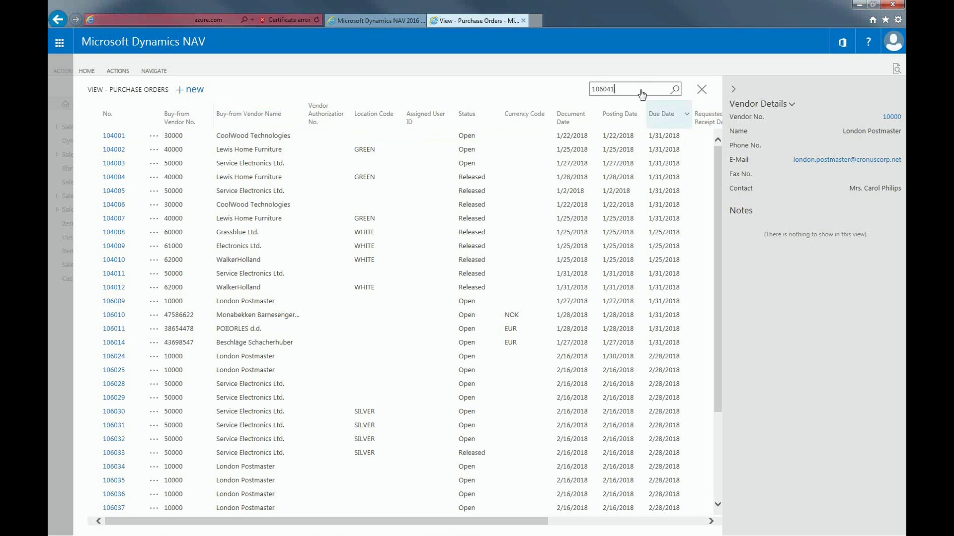
click(675, 90)
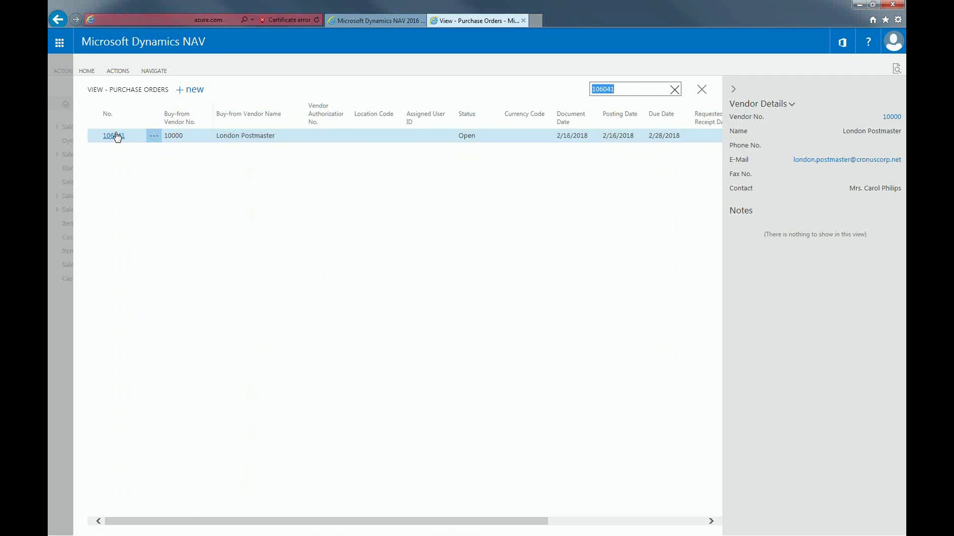
click(114, 136)
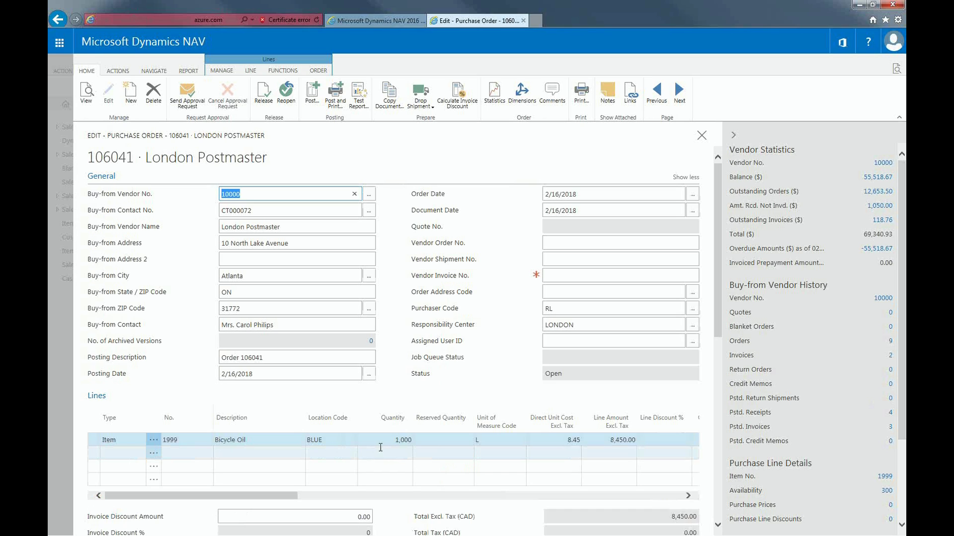
click(251, 70)
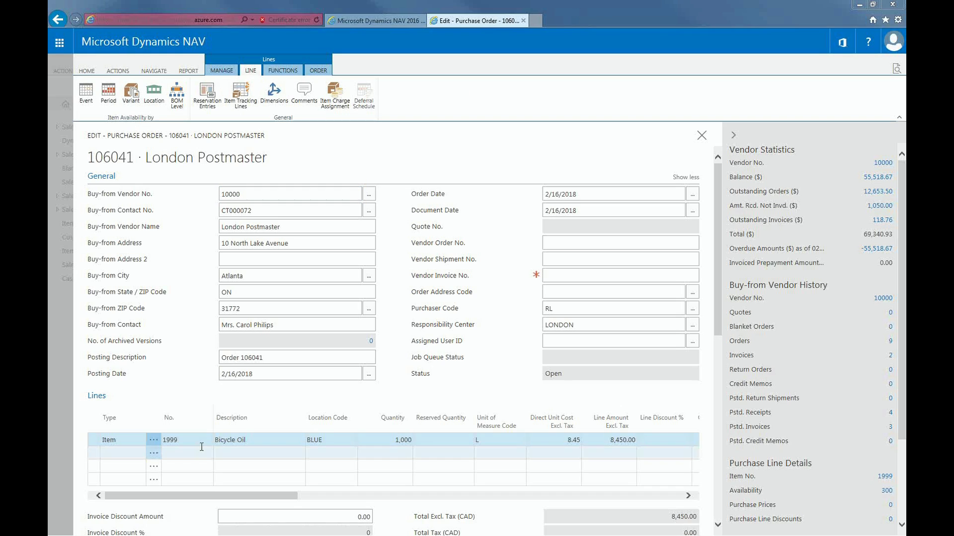
click(239, 102)
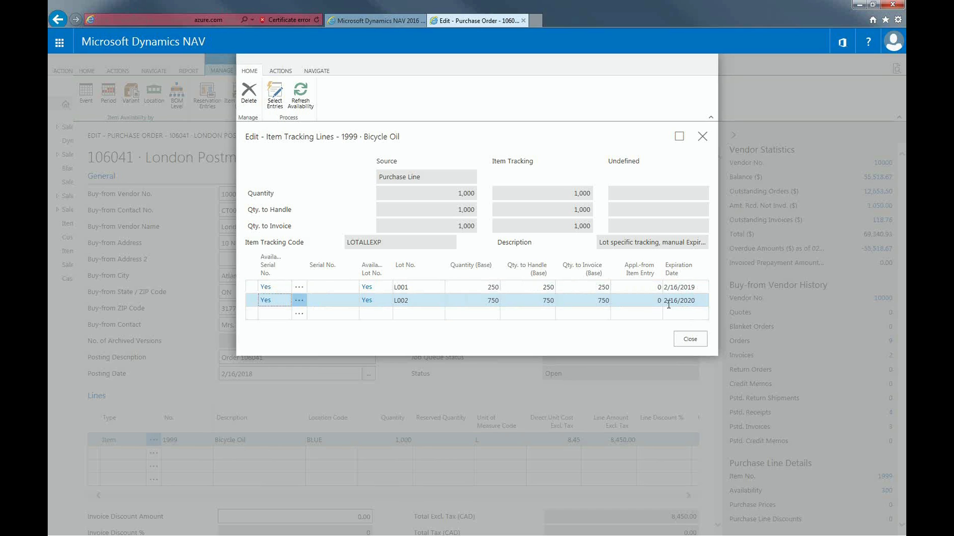
click(690, 340)
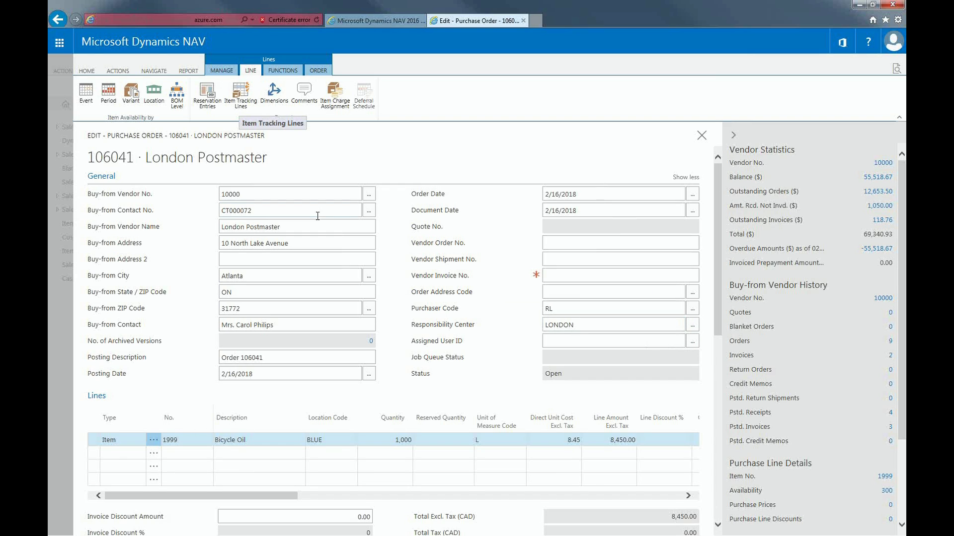
Post purchase order 106041 with the Receive option only, leaving it Released
click(98, 70)
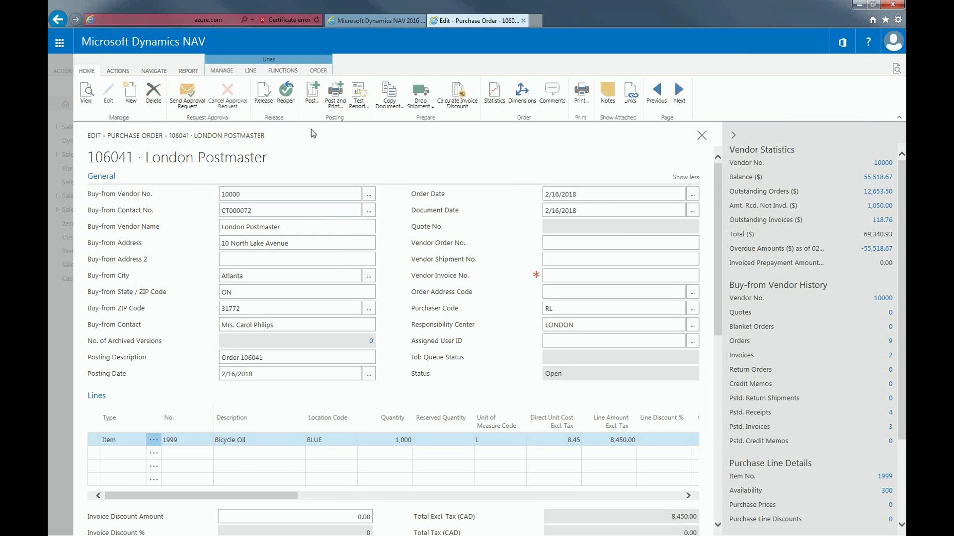
click(315, 97)
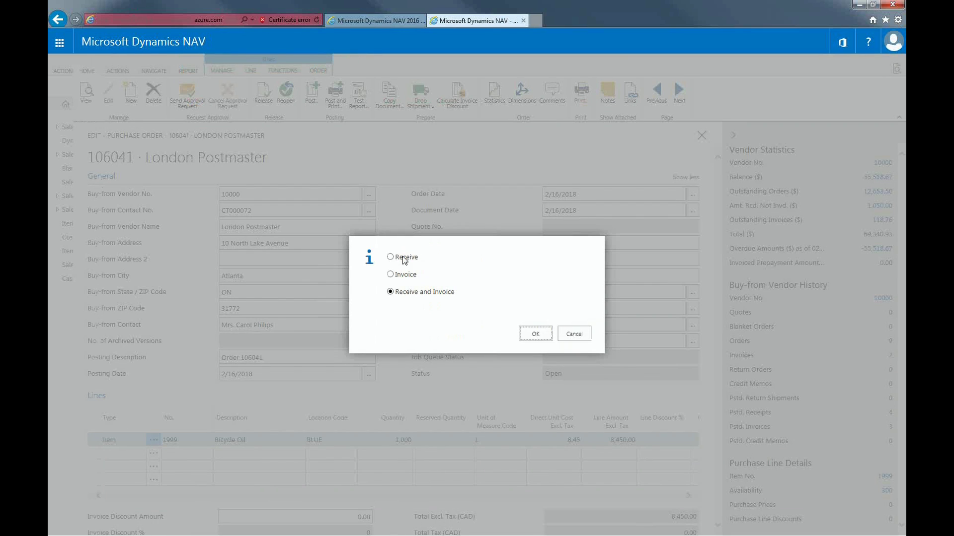
click(404, 257)
click(547, 337)
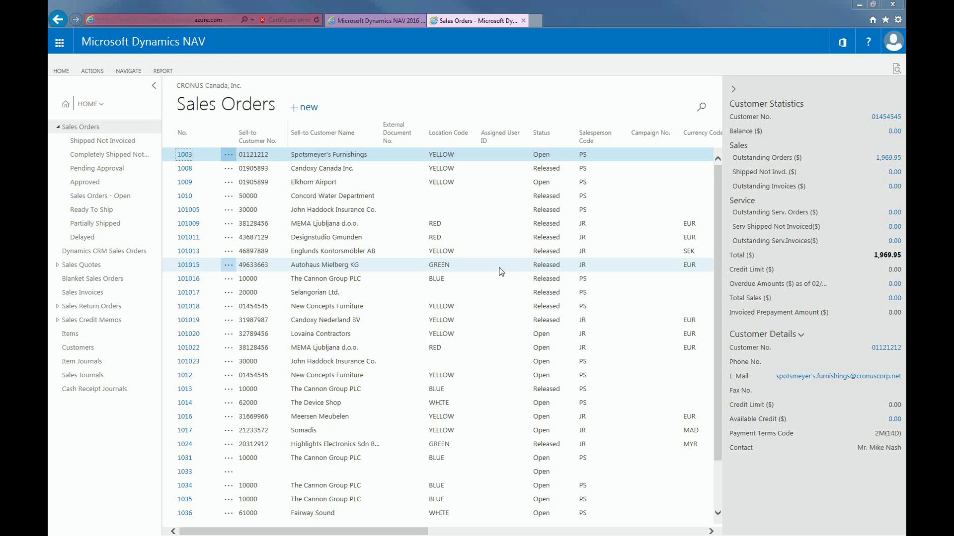
Search the Sales Orders list for 1036 and open the Fairway Sound order
click(702, 107)
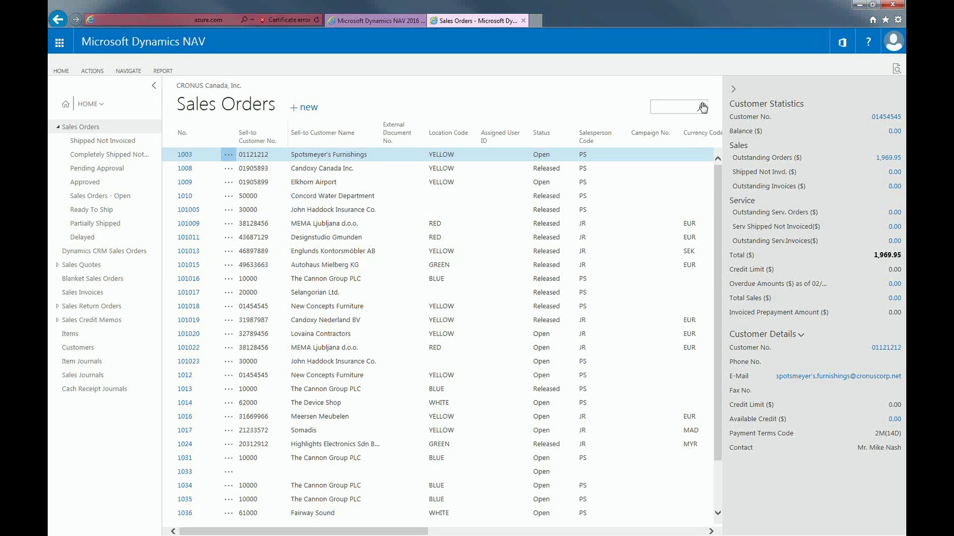
text(1036)
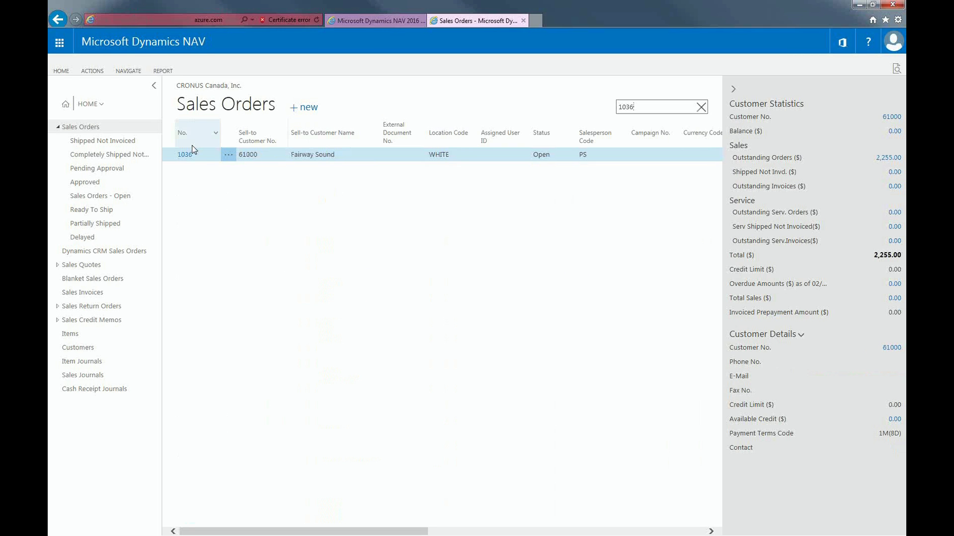
click(189, 154)
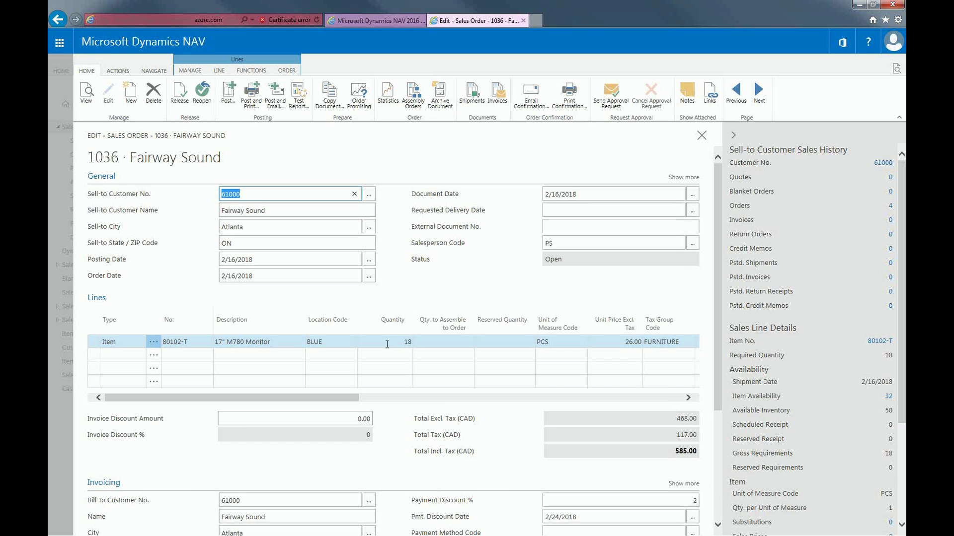
Assign available serial numbers, quantity 1 each, to the 18 17" M780 Monitors line
click(219, 71)
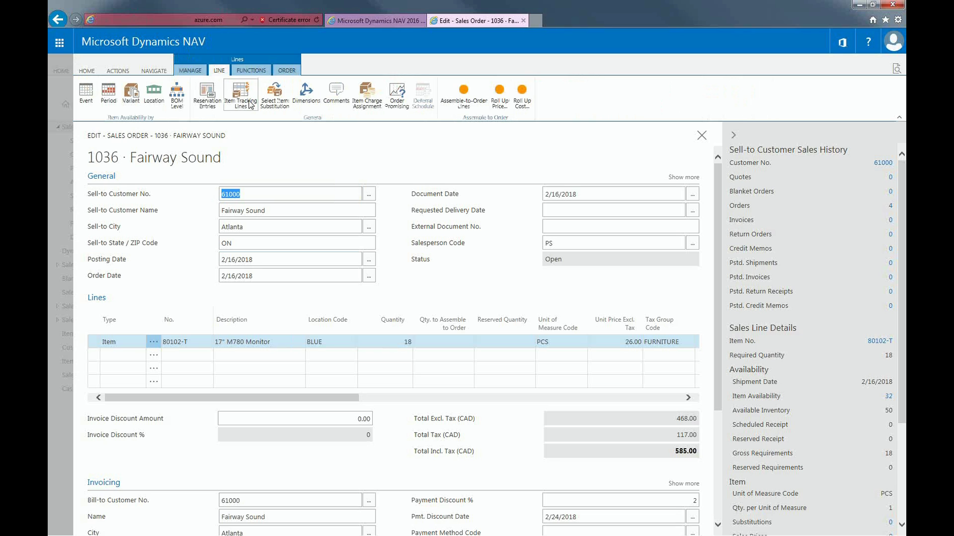
click(249, 103)
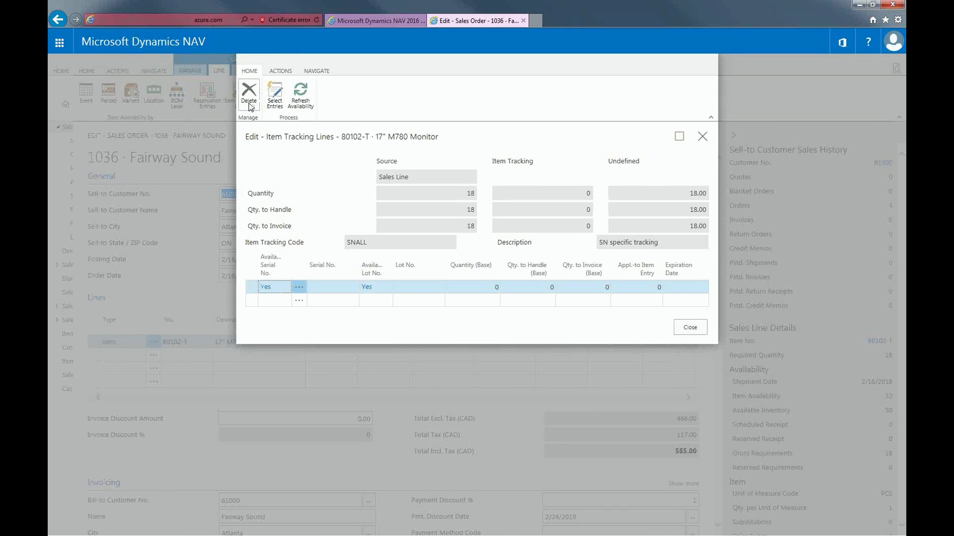
click(275, 97)
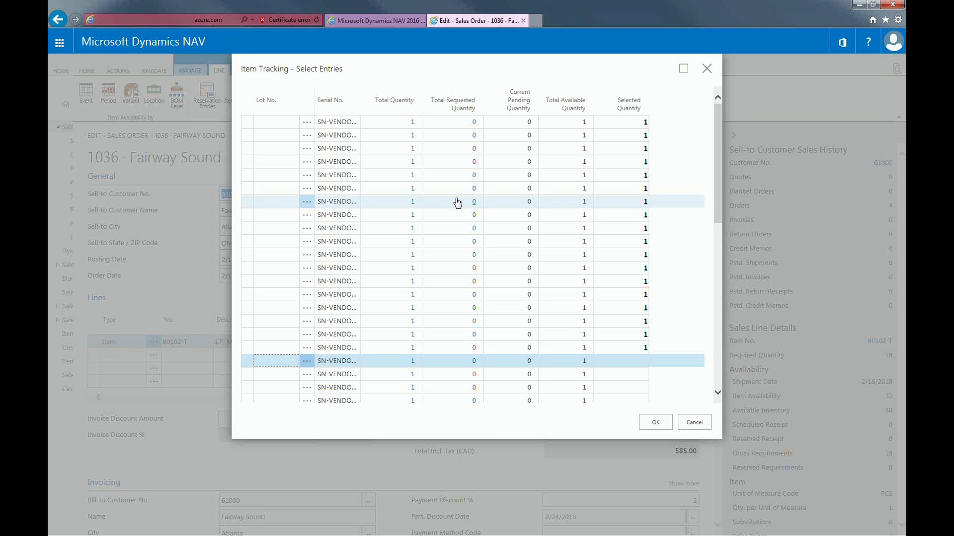
click(624, 189)
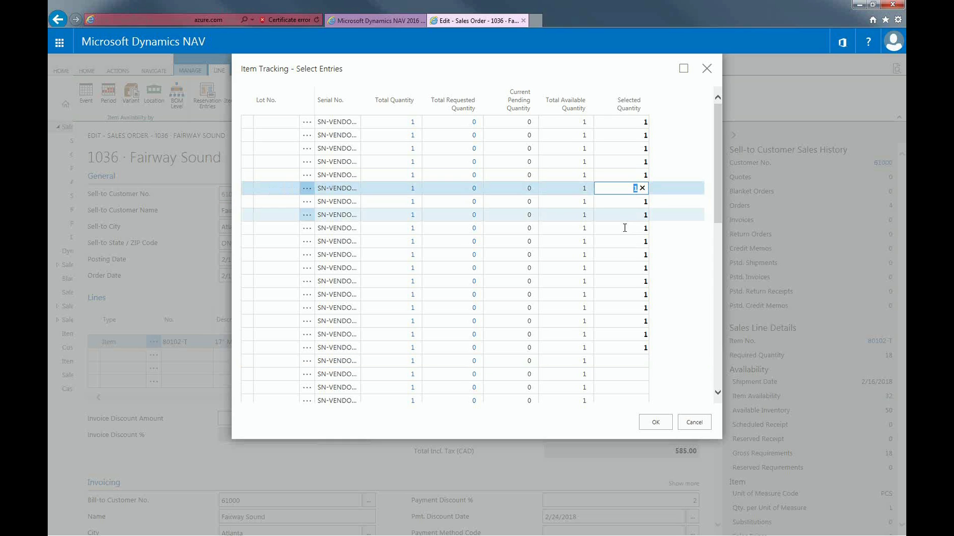
click(649, 428)
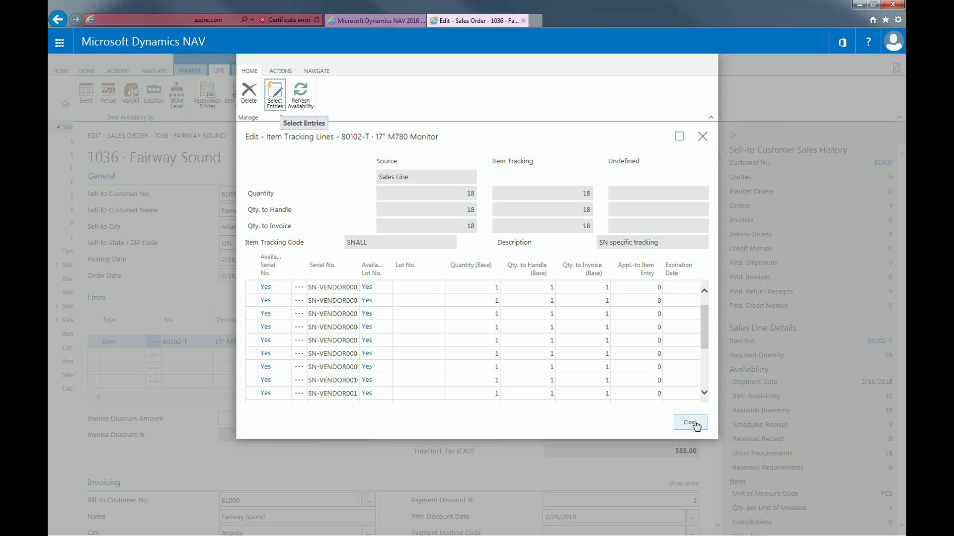
click(694, 424)
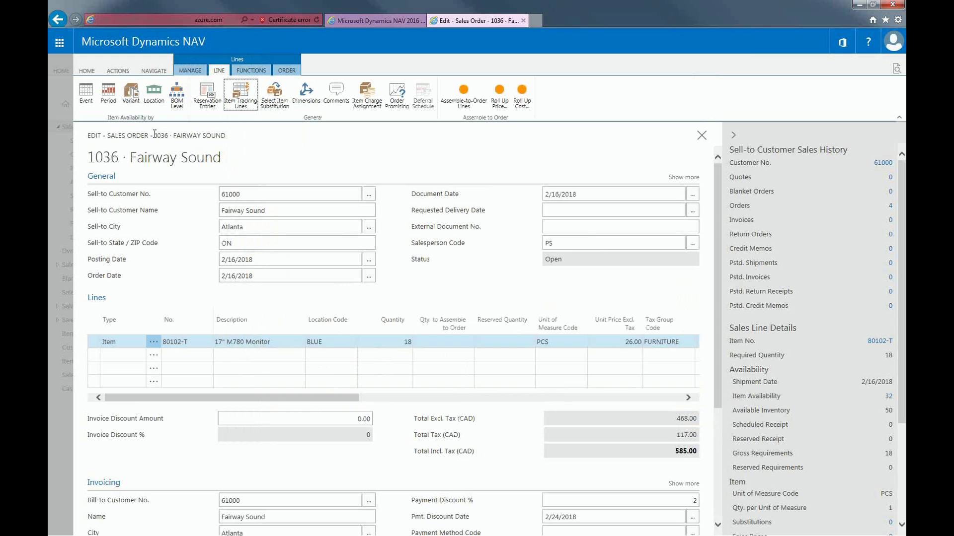
Post sales order 1036 as Ship only, creating posted shipment 102055
click(90, 72)
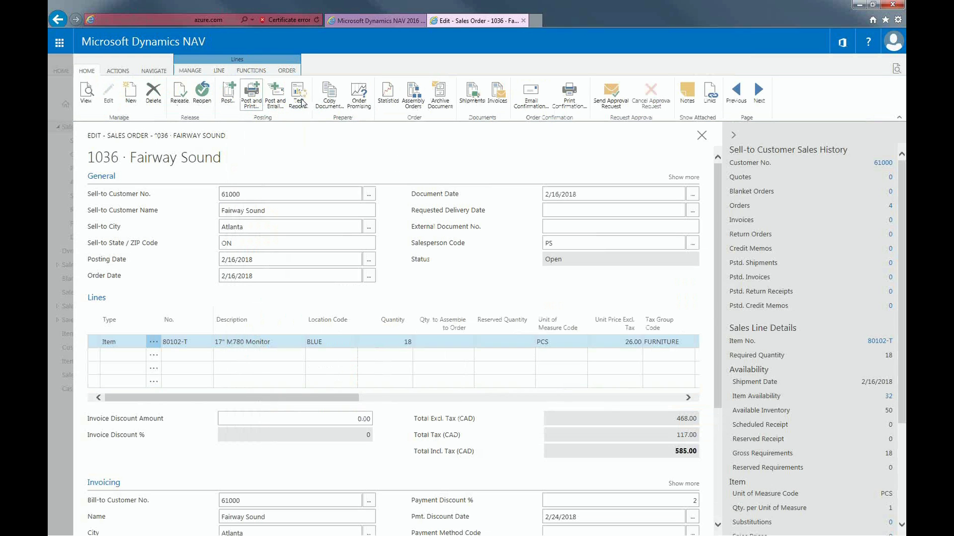
click(229, 100)
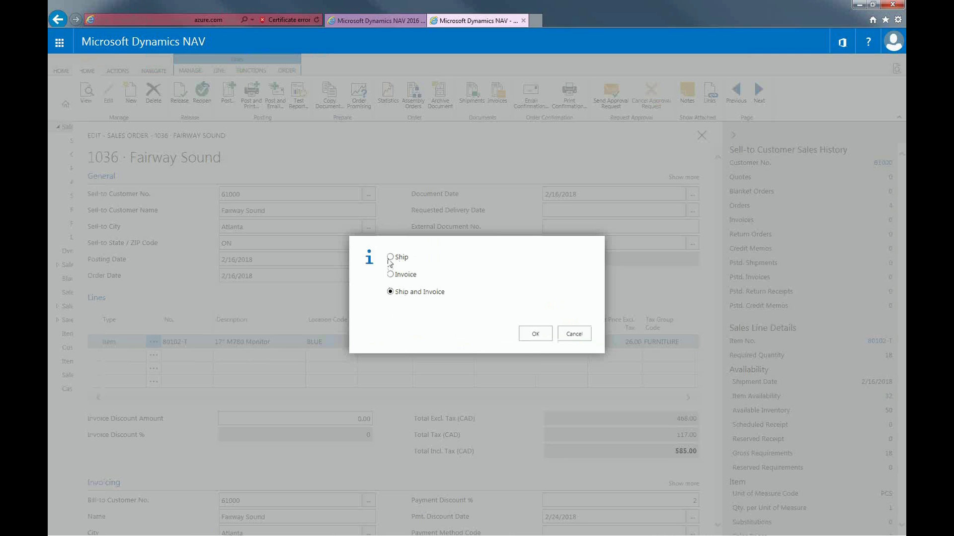
click(390, 257)
click(529, 336)
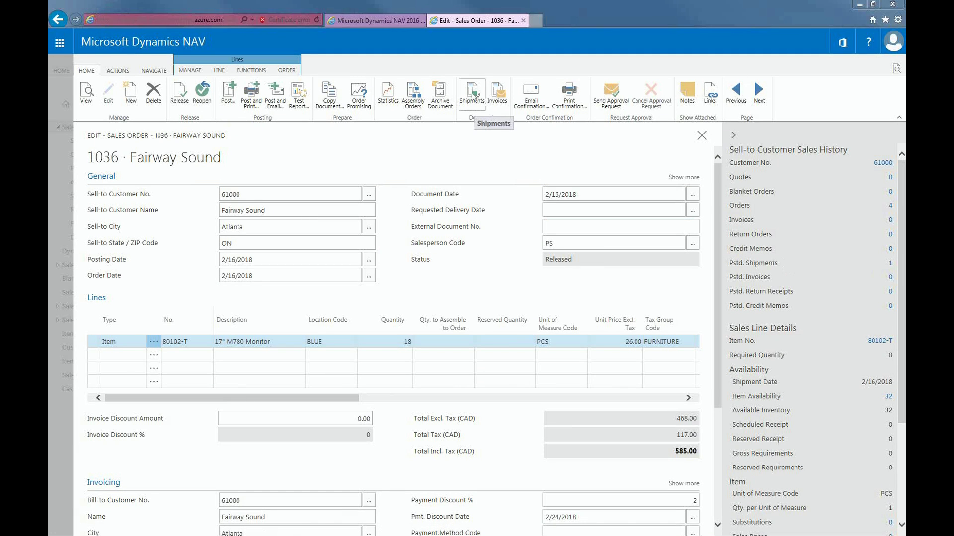
click(473, 95)
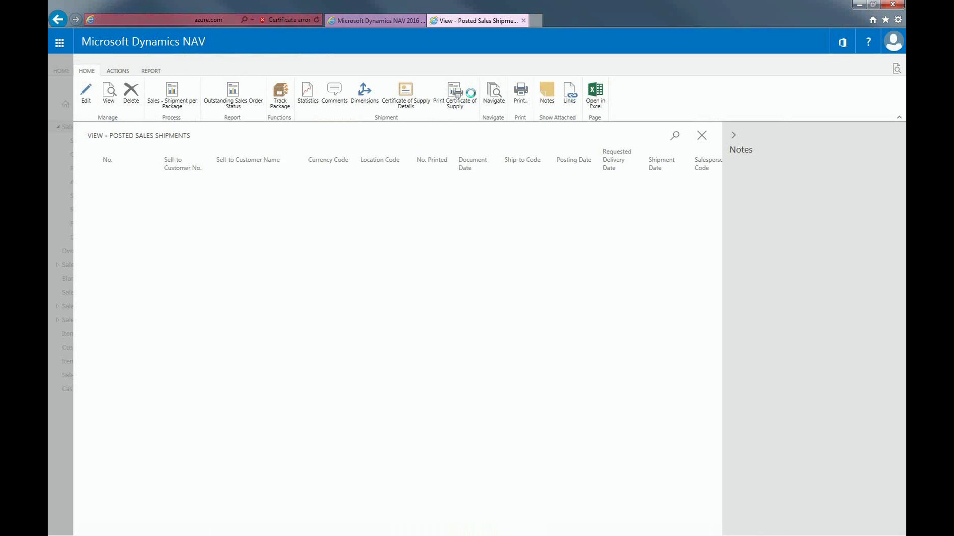
Navigate from shipment 102055 to its 18 item ledger entries, then close back to the list
click(498, 96)
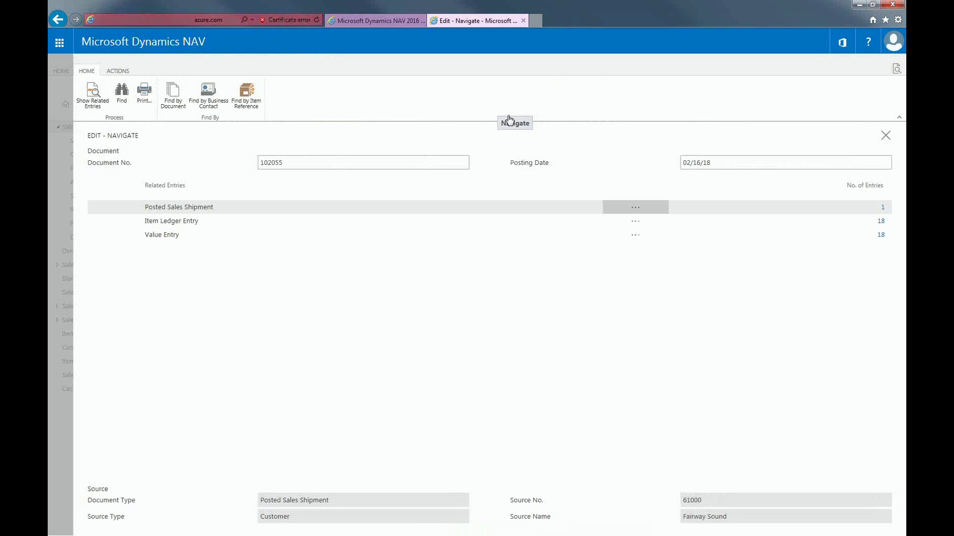
click(880, 225)
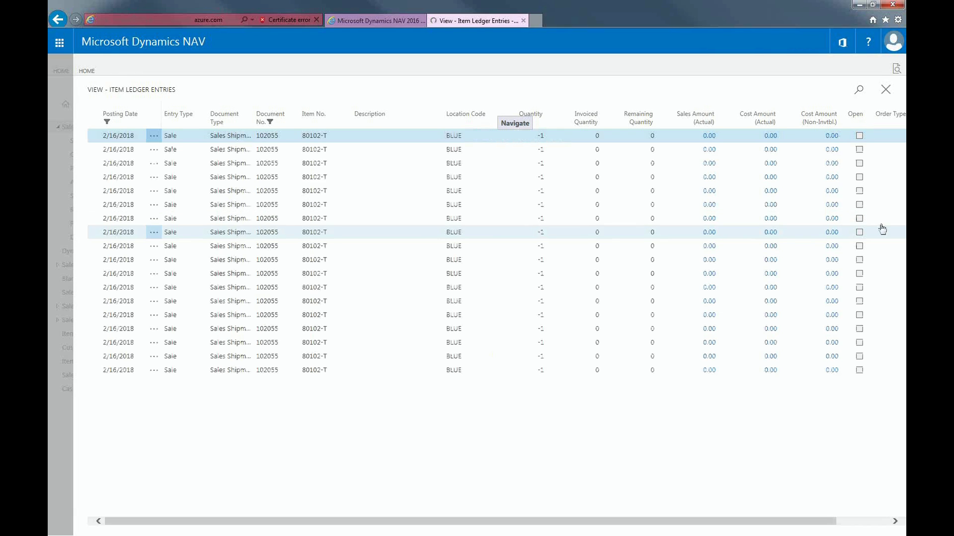
click(886, 92)
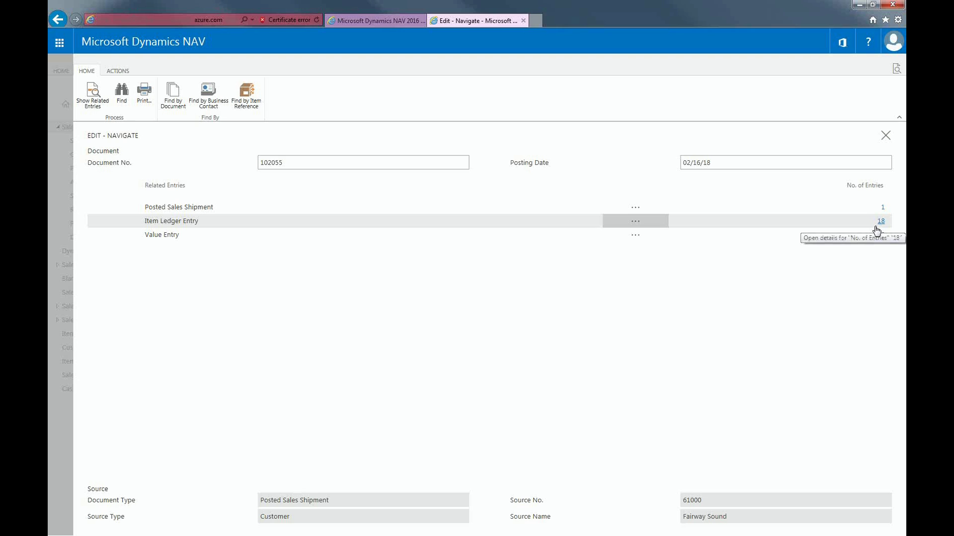
click(886, 140)
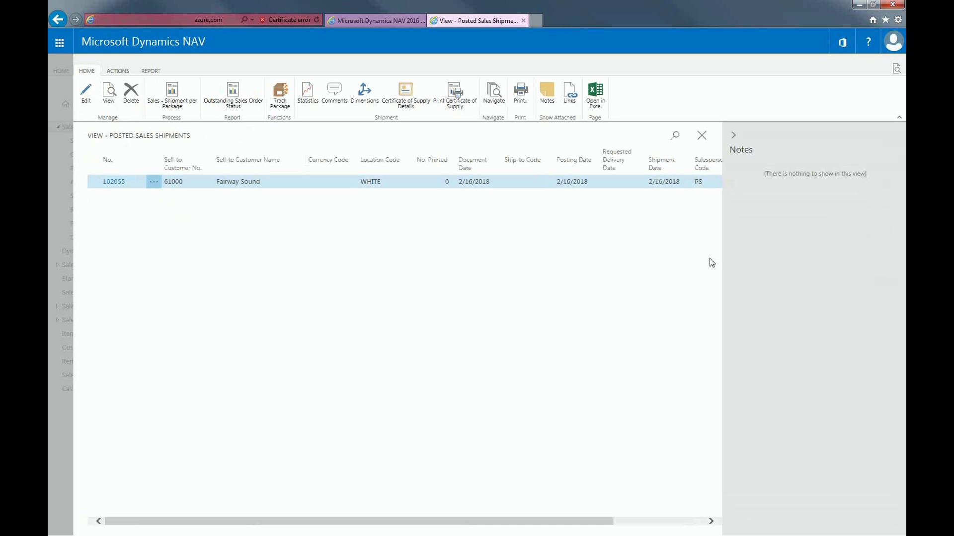
Search the sales orders for 1034 and open The Cannon Group PLC's order
key(Escape)
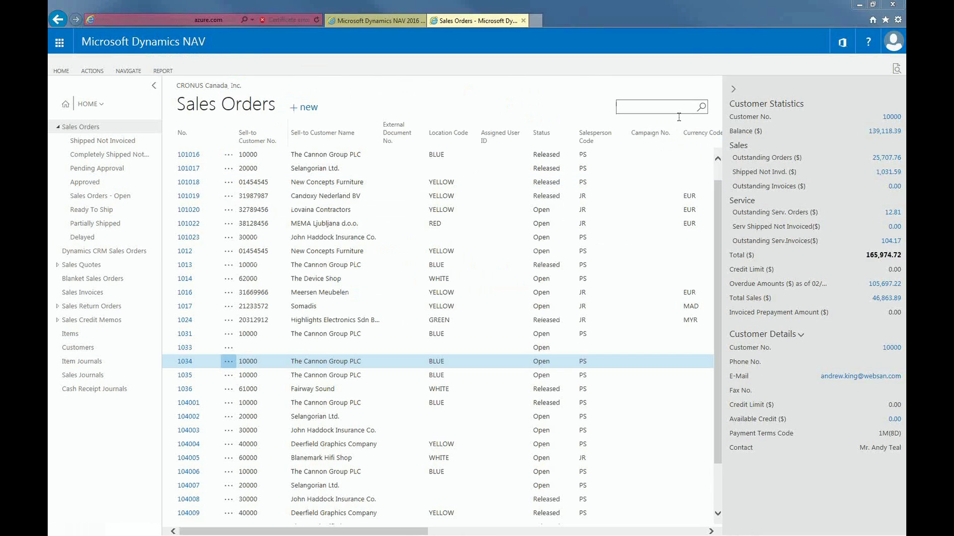
text(1034)
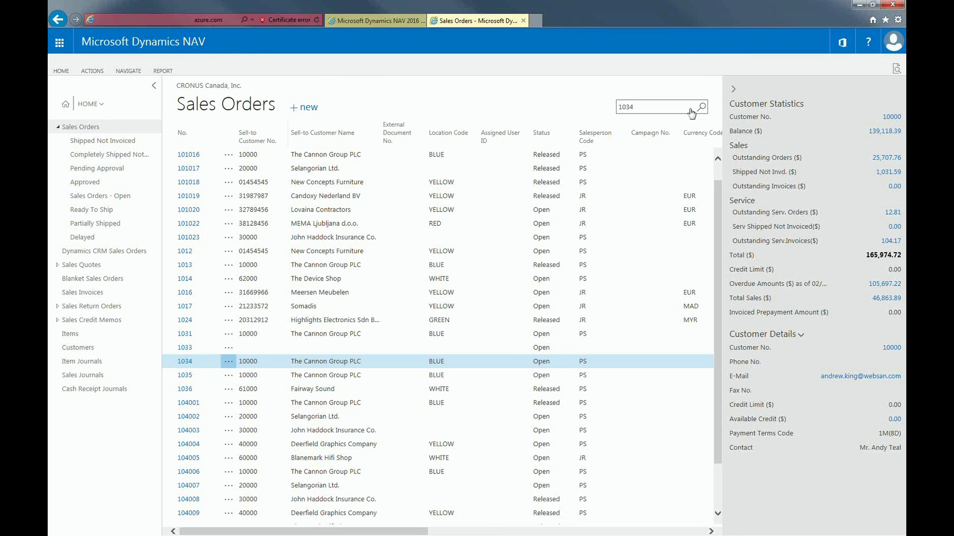
click(691, 112)
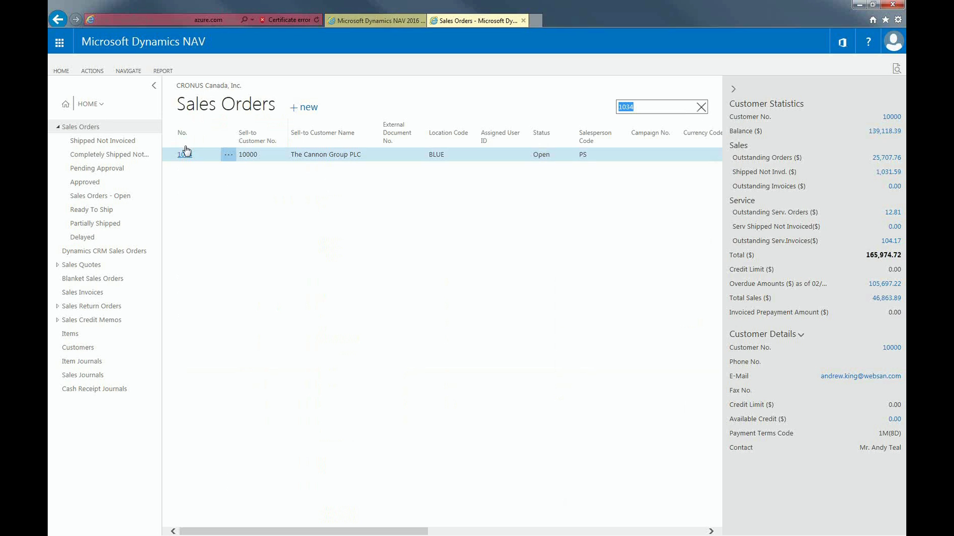
key(Return)
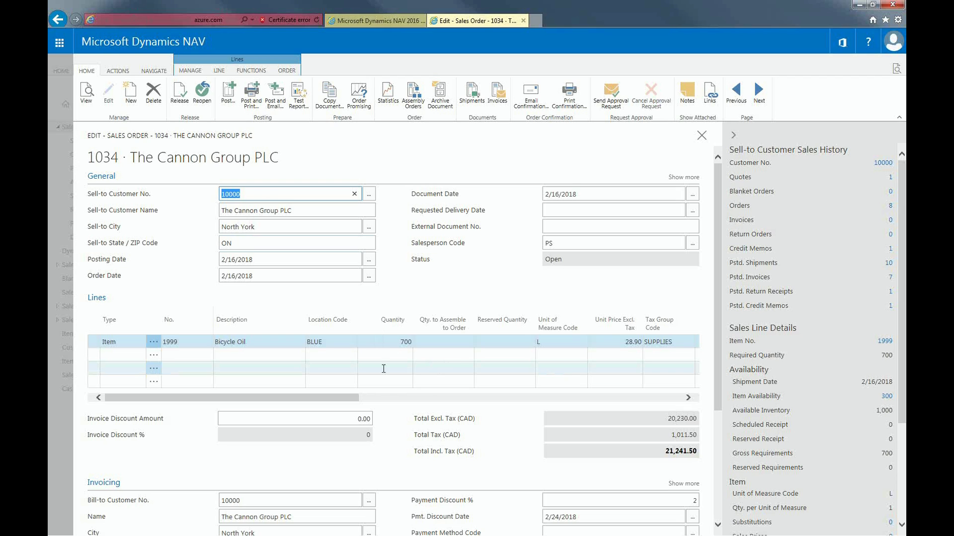
click(219, 70)
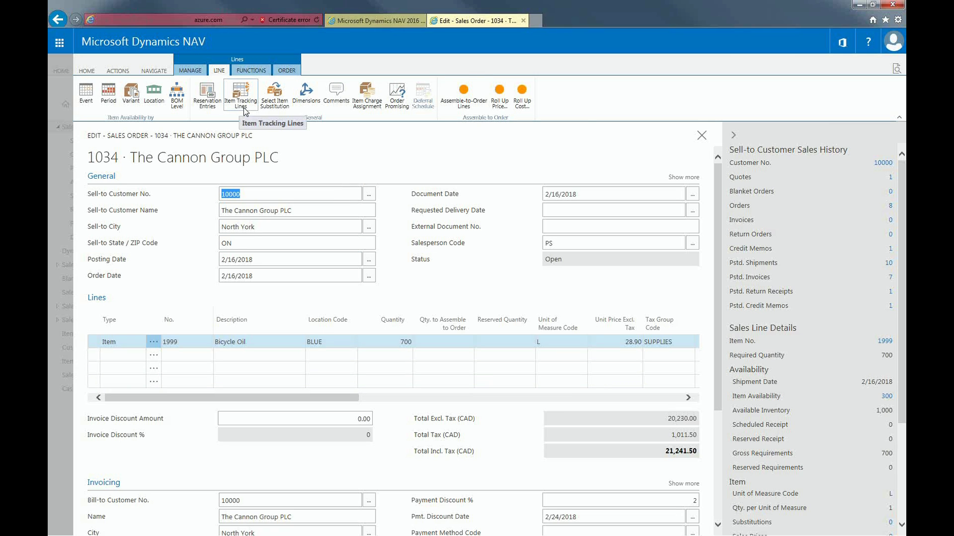
click(241, 103)
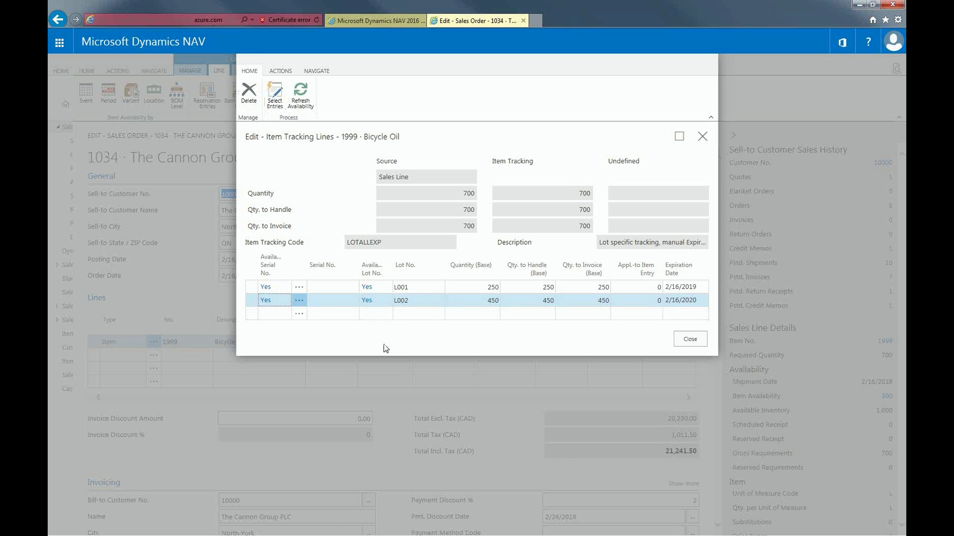
click(690, 339)
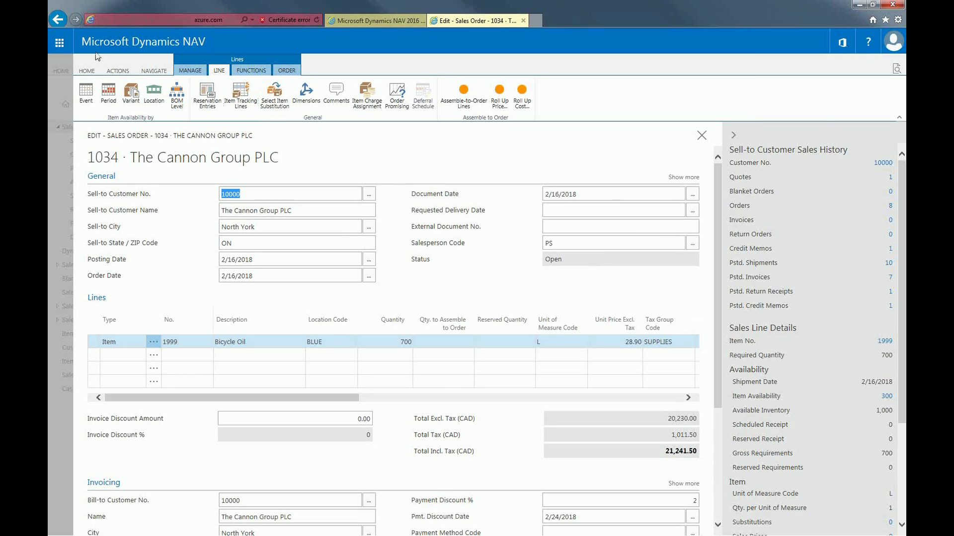
click(97, 71)
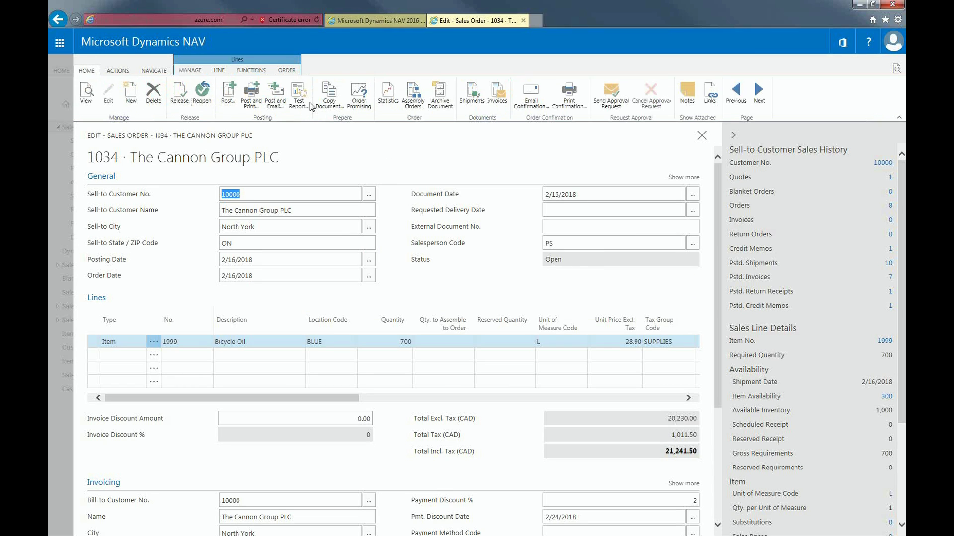
Post sales order 1034's 700 L of Bicycle Oil with the Ship option only
click(230, 98)
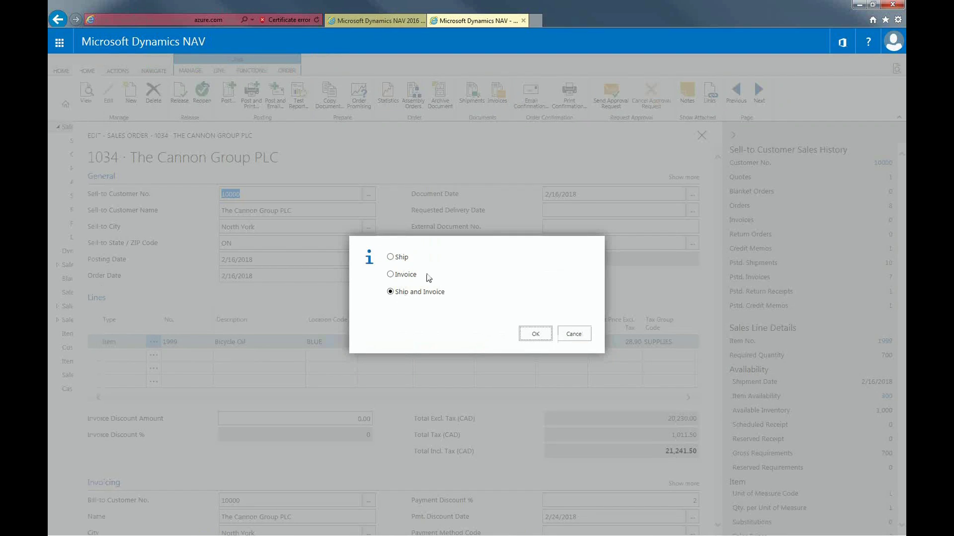
click(391, 258)
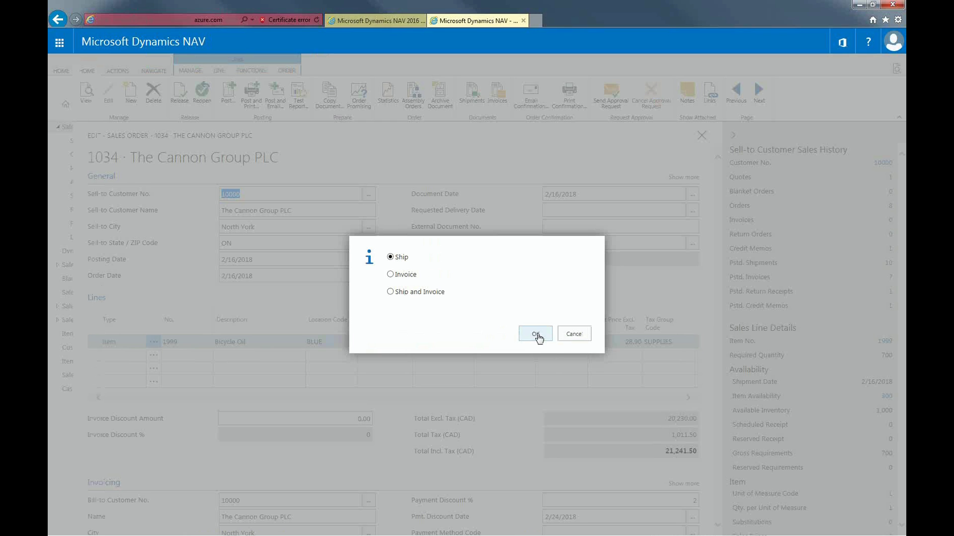
click(535, 335)
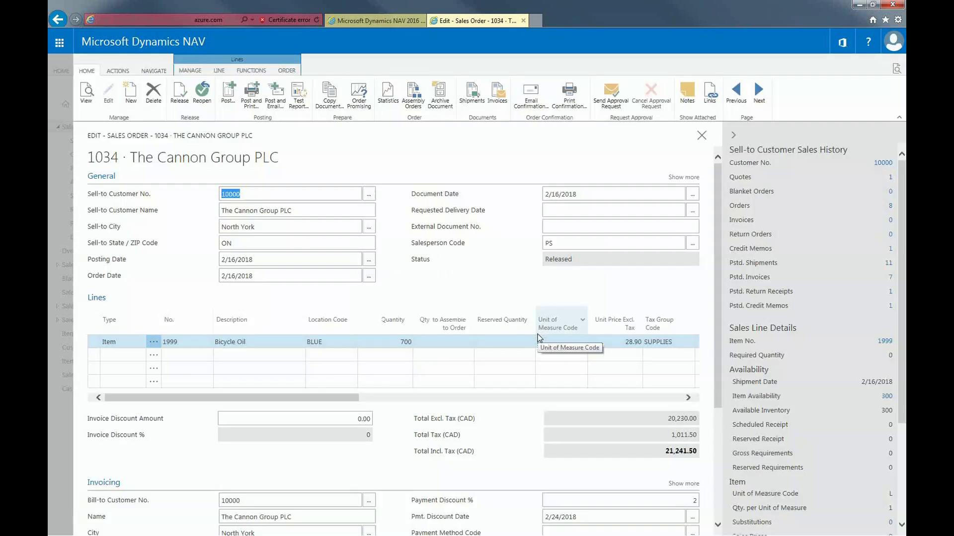